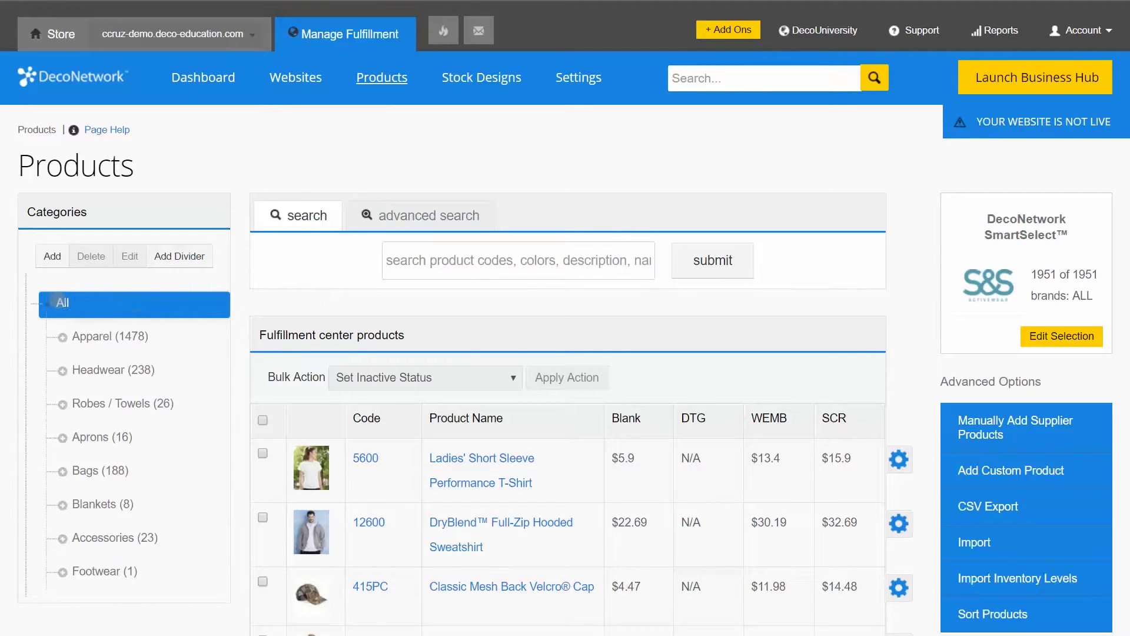
Step: Create a new top-level category named 'By Brand', starting with 0 products
{"action": "left_click", "coordinate": [52, 255]}
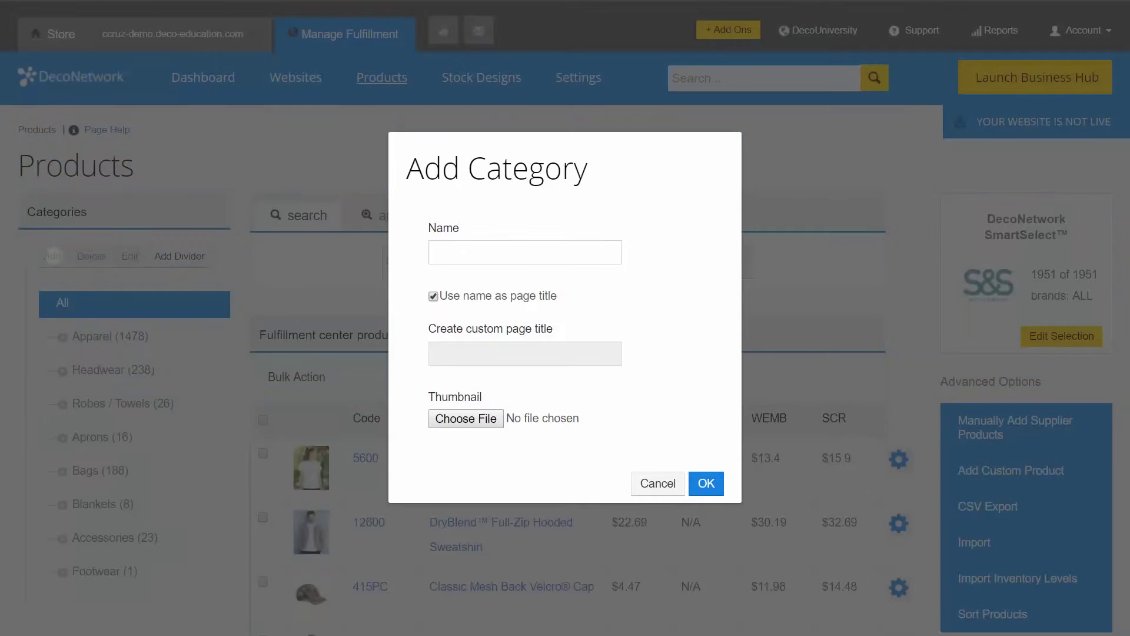
{"action": "left_click", "coordinate": [458, 257]}
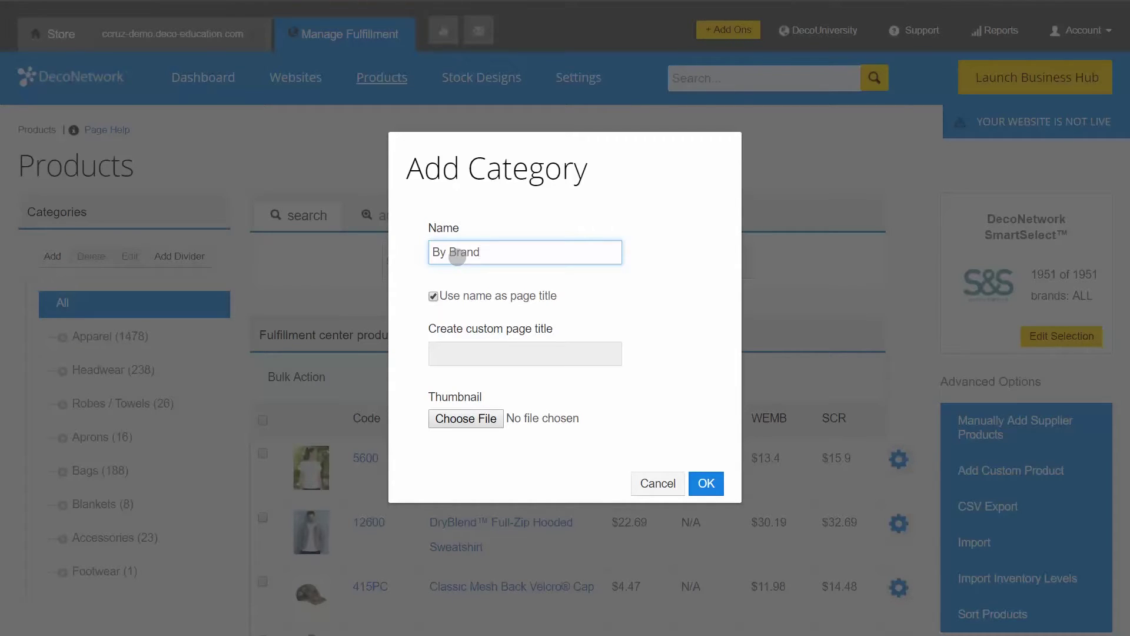
{"action": "left_click", "coordinate": [708, 482]}
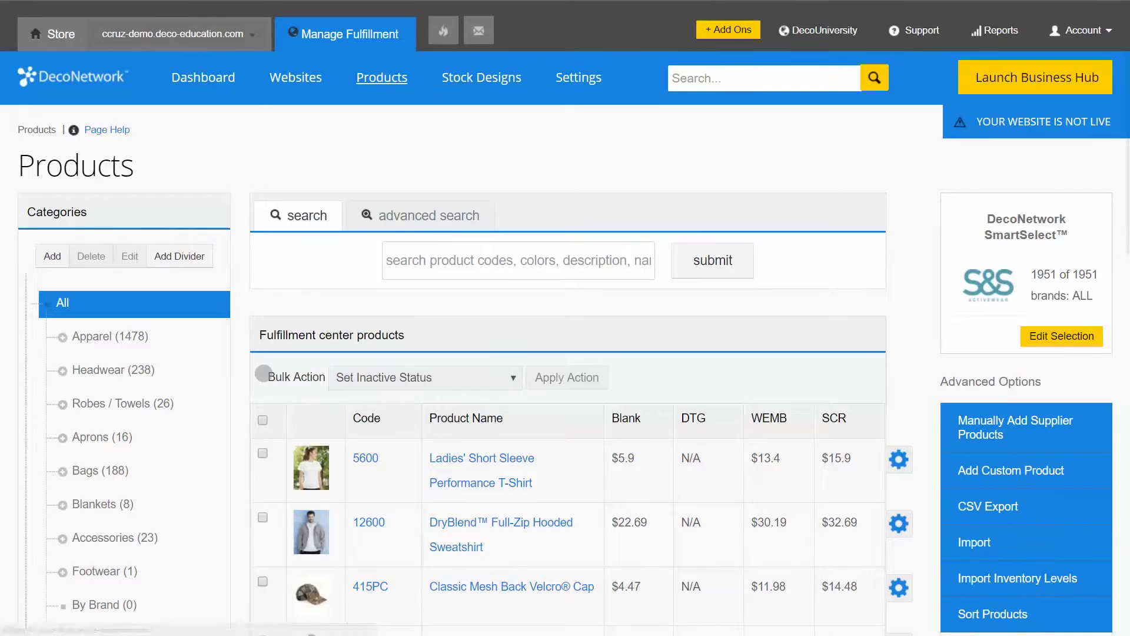
Step: Add an 'Alternative' subcategory under By Brand
{"action": "left_click", "coordinate": [106, 604]}
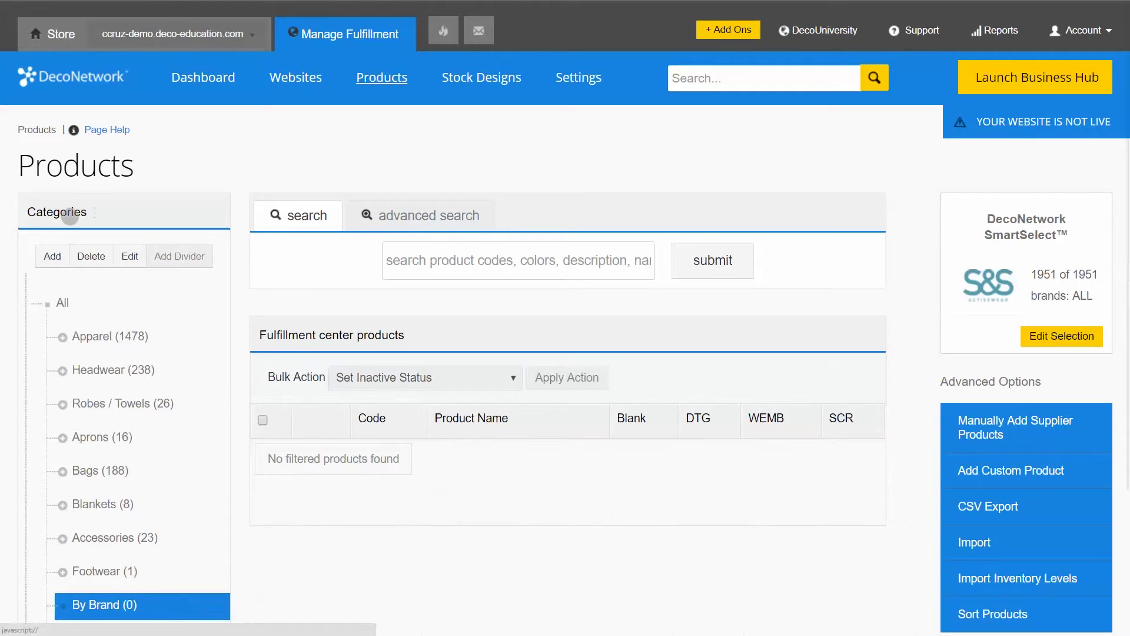
{"action": "left_click", "coordinate": [53, 254]}
{"action": "left_click", "coordinate": [488, 253]}
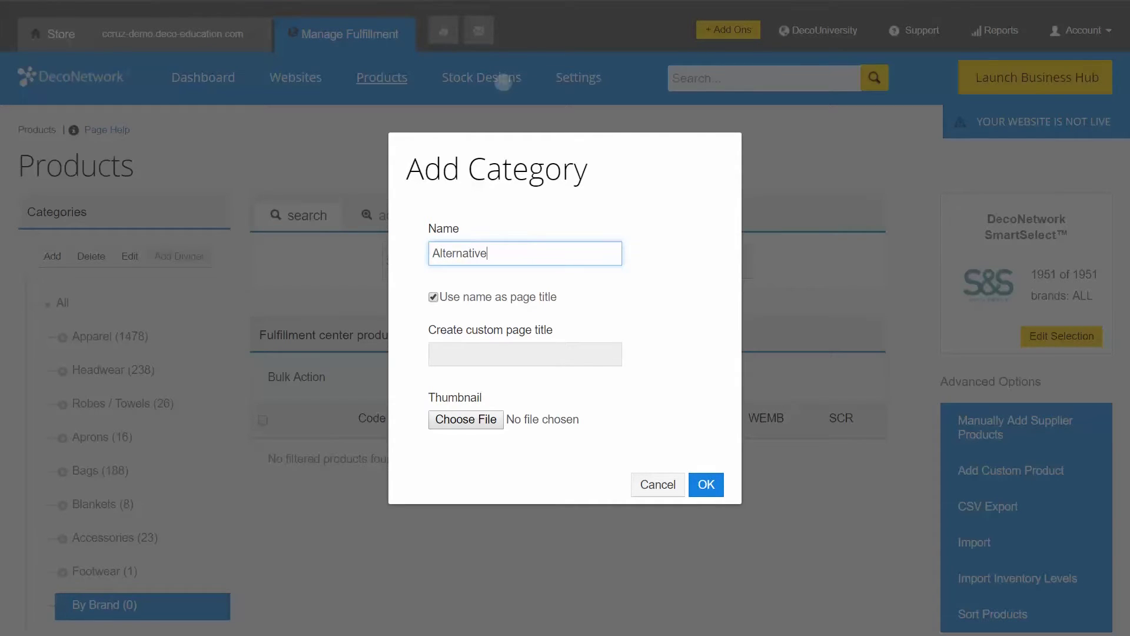
{"action": "left_click", "coordinate": [709, 489]}
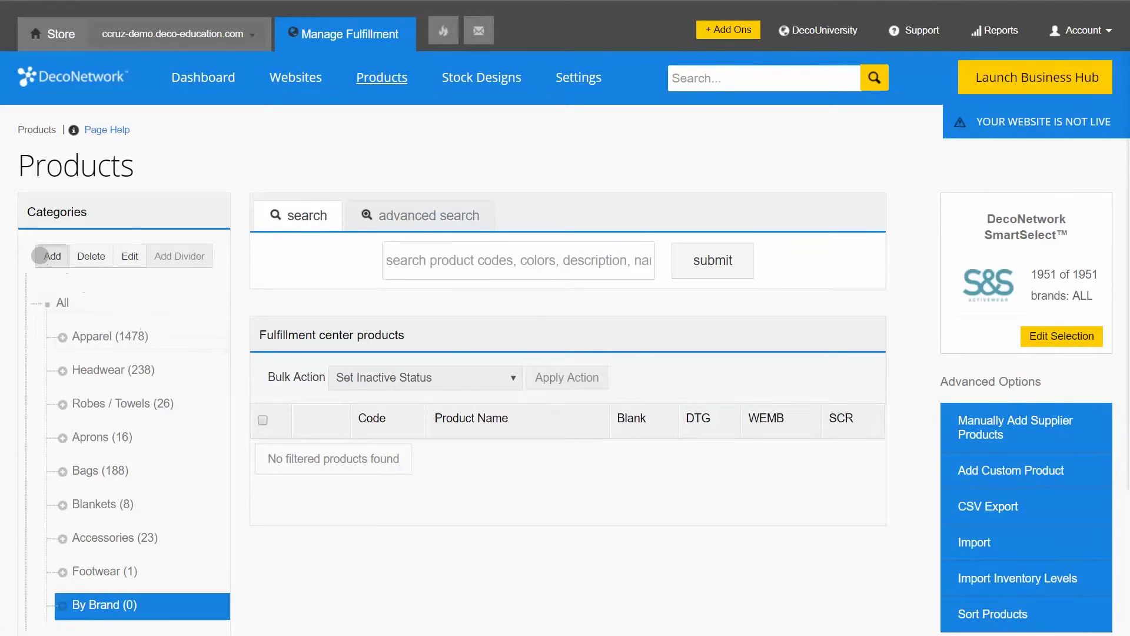
Step: Add a 'Gildan' subcategory under By Brand and check both subcategories in the tree
{"action": "left_click", "coordinate": [39, 255]}
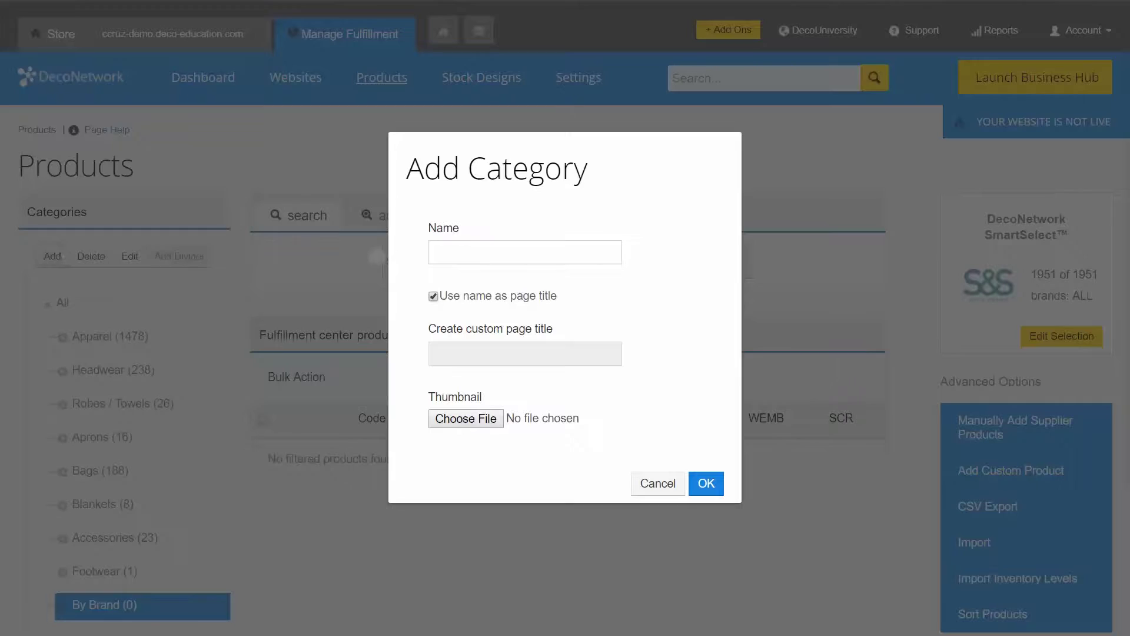
{"action": "left_click", "coordinate": [450, 249]}
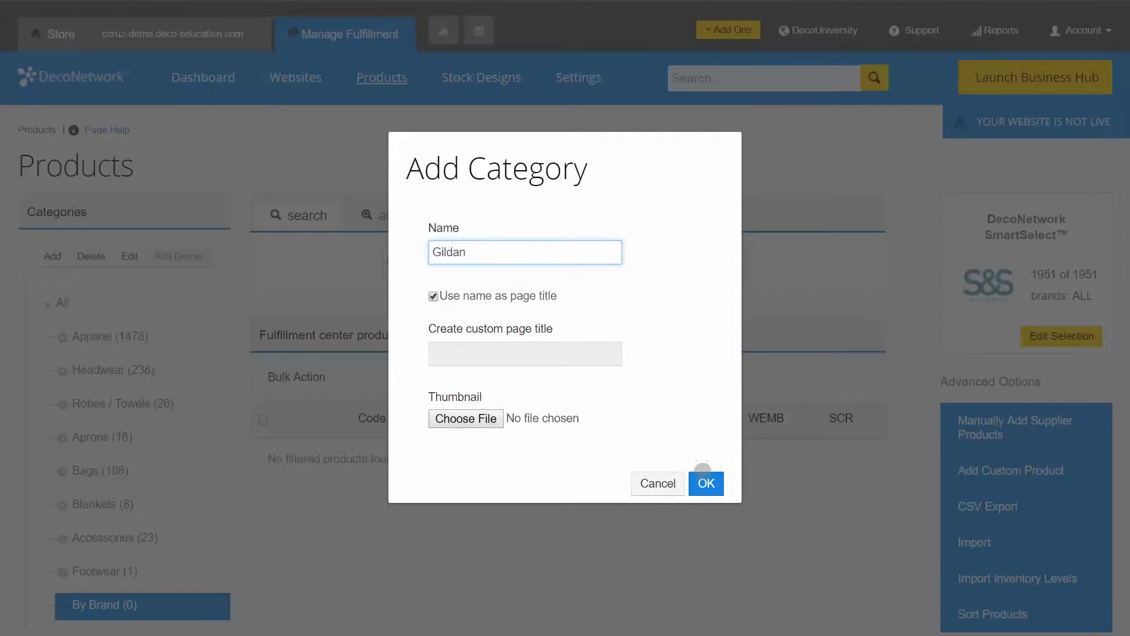
{"action": "left_click", "coordinate": [705, 477]}
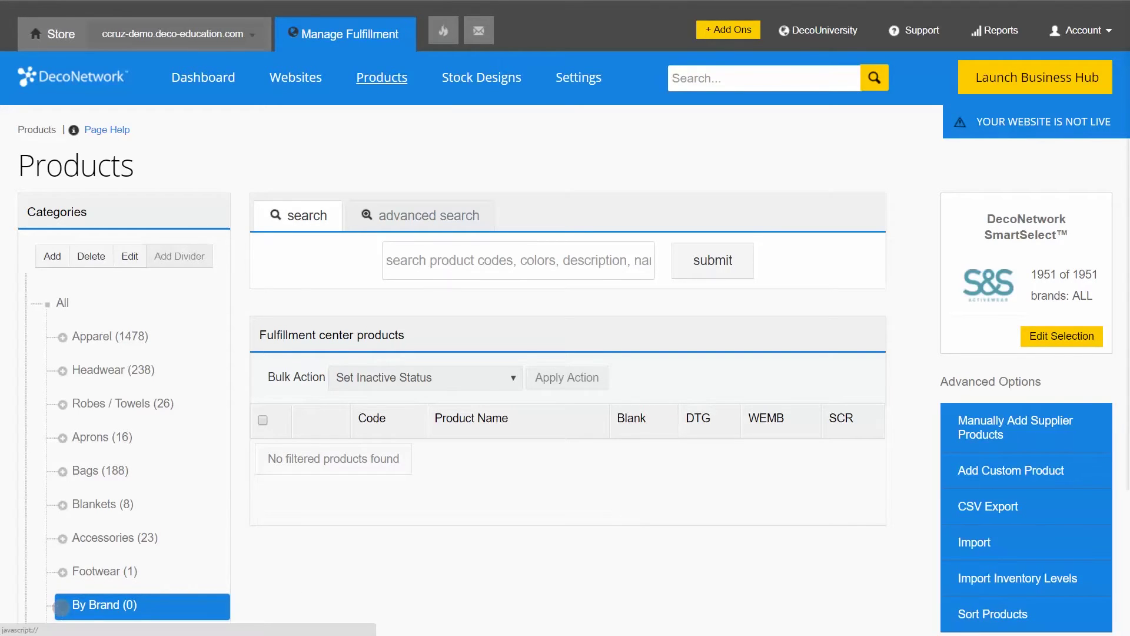
{"action": "scroll", "coordinate": [61, 605], "scroll_direction": "down", "scroll_amount": 4}
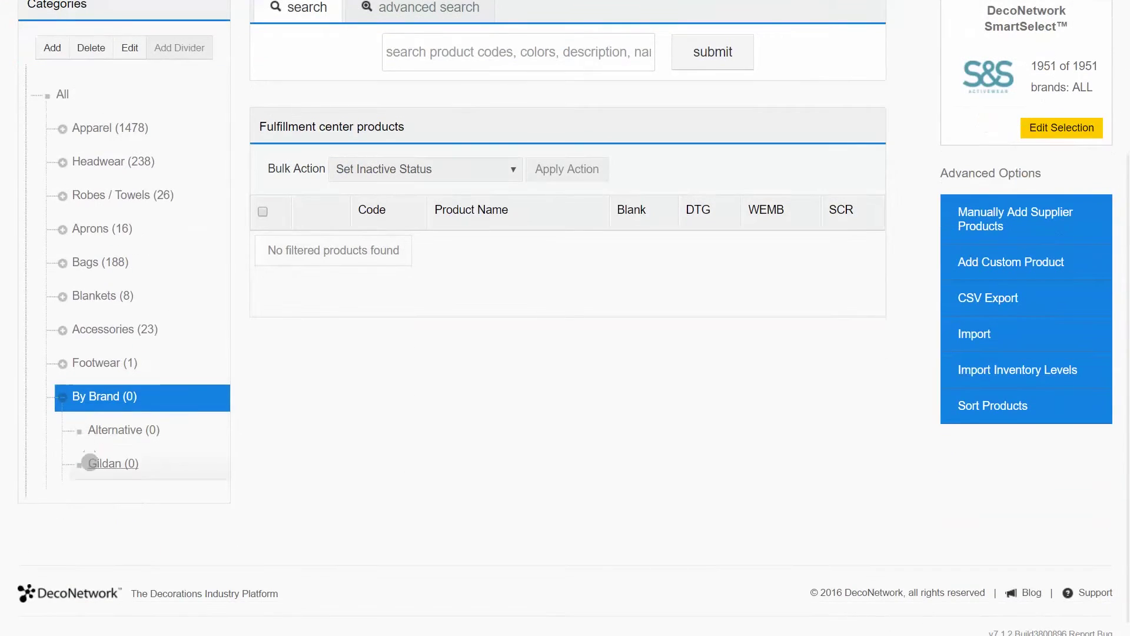
{"action": "scroll", "coordinate": [175, 440], "scroll_direction": "up", "scroll_amount": 3}
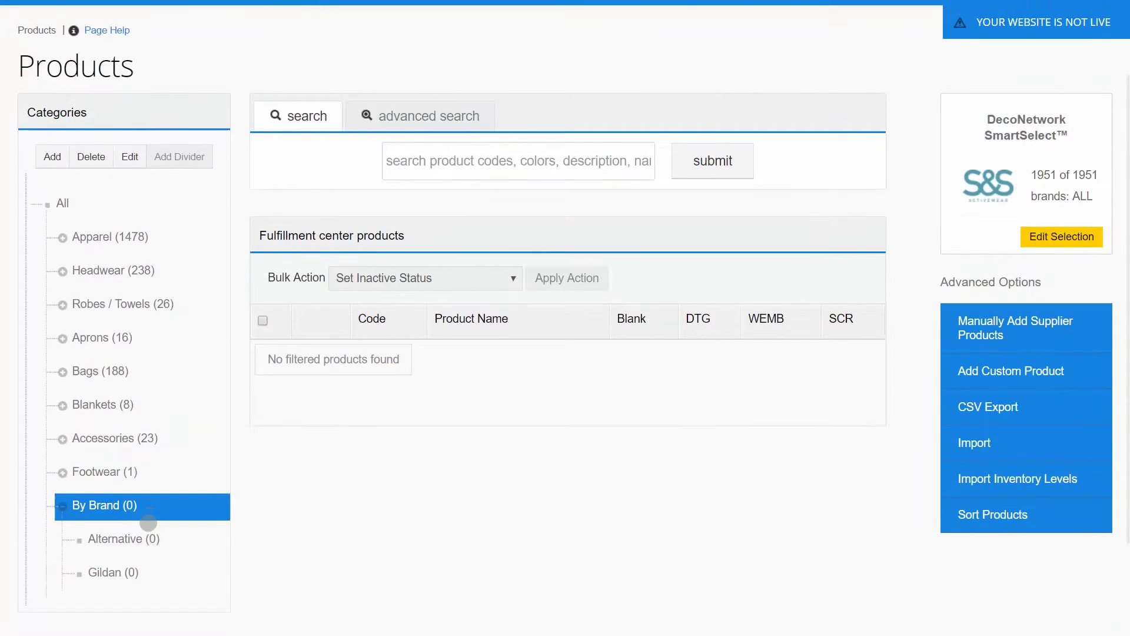
{"action": "scroll", "coordinate": [149, 523], "scroll_direction": "up", "scroll_amount": 1}
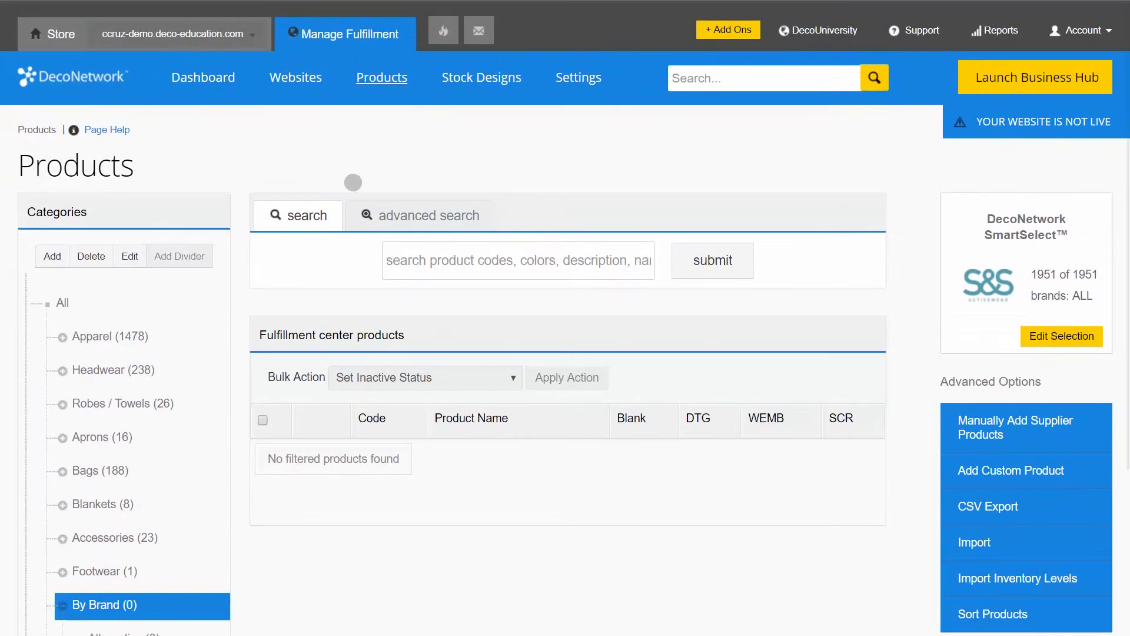
Step: In advanced search, filter All categories to the Alternative brand and review the results
{"action": "left_click", "coordinate": [408, 213]}
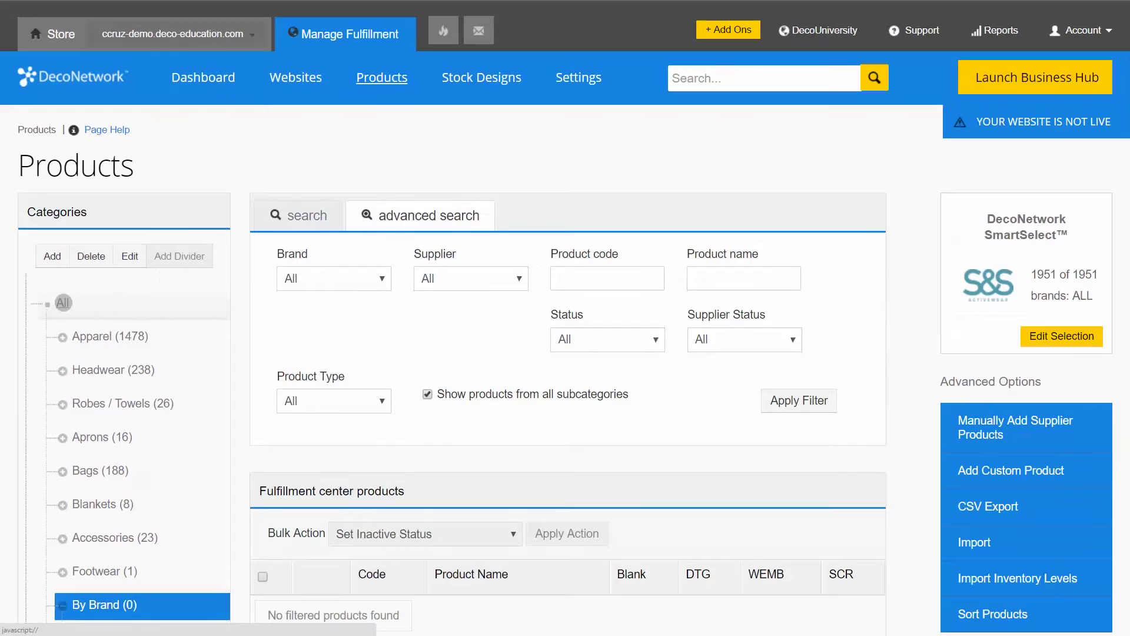
{"action": "left_click", "coordinate": [63, 303]}
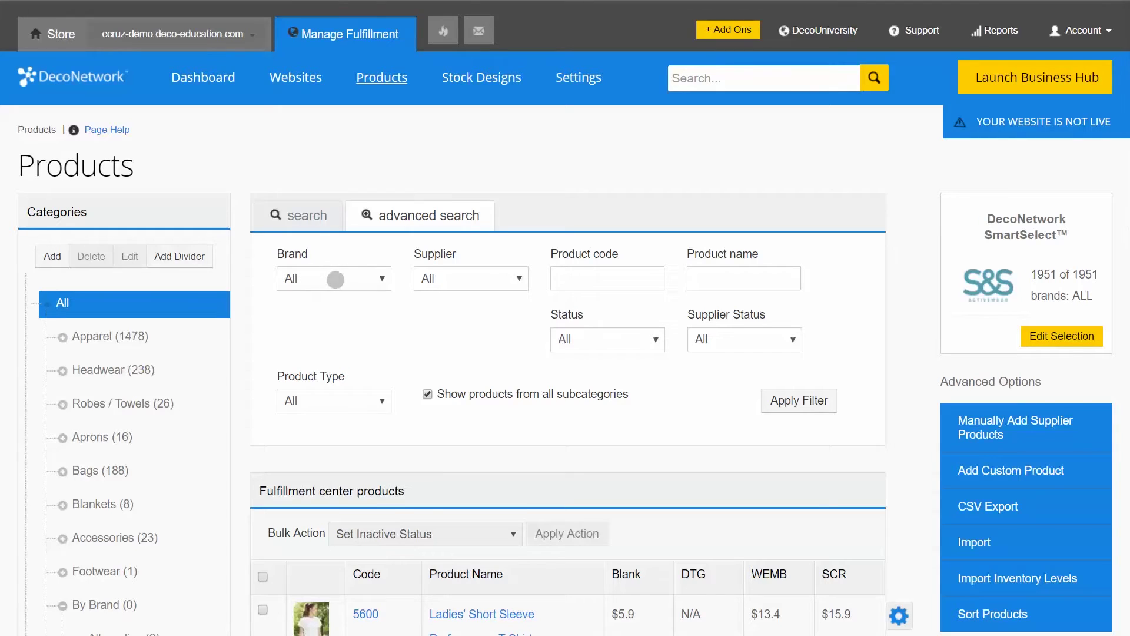
{"action": "left_click", "coordinate": [335, 279]}
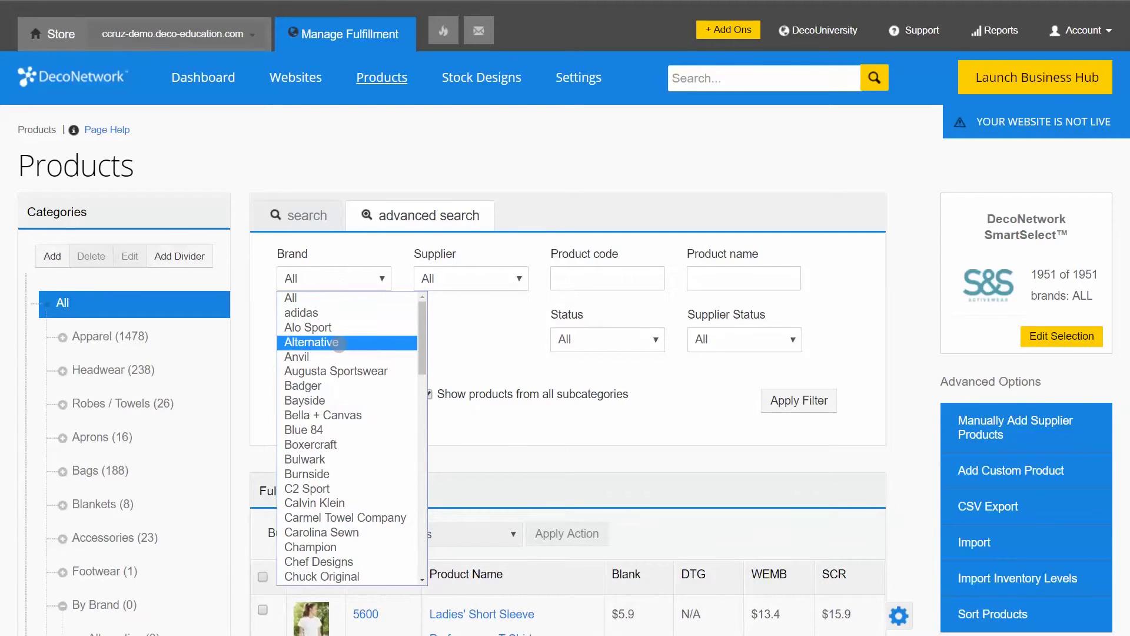
{"action": "left_click", "coordinate": [339, 343]}
{"action": "scroll", "coordinate": [339, 343], "scroll_direction": "down", "scroll_amount": 3}
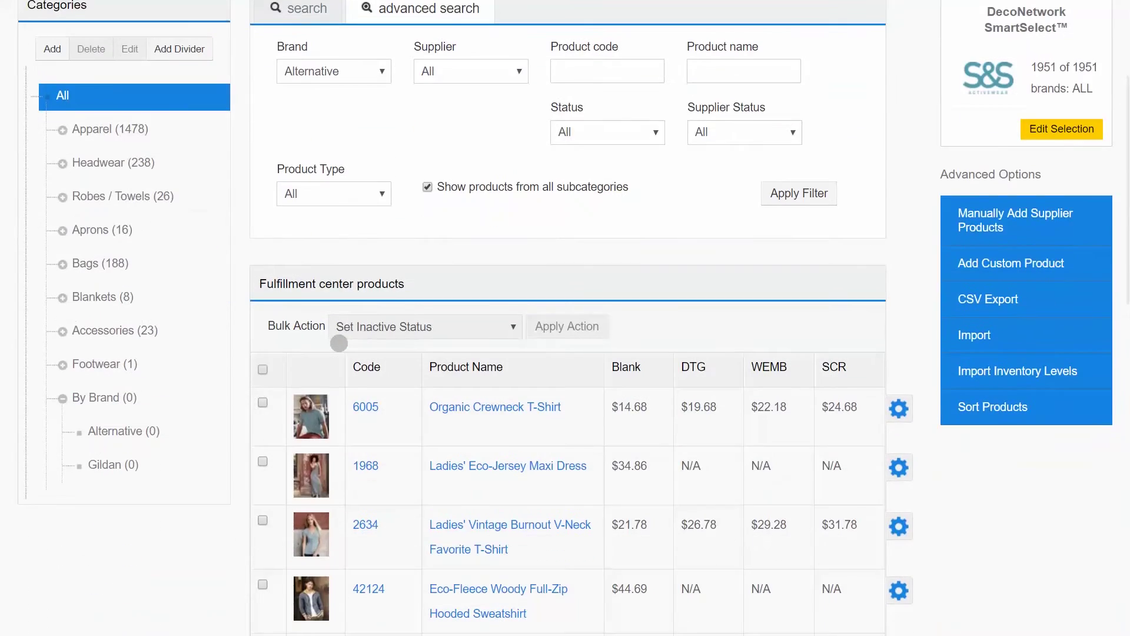
{"action": "scroll", "coordinate": [339, 344], "scroll_direction": "down", "scroll_amount": 2}
{"action": "scroll", "coordinate": [497, 379], "scroll_direction": "down", "scroll_amount": 3}
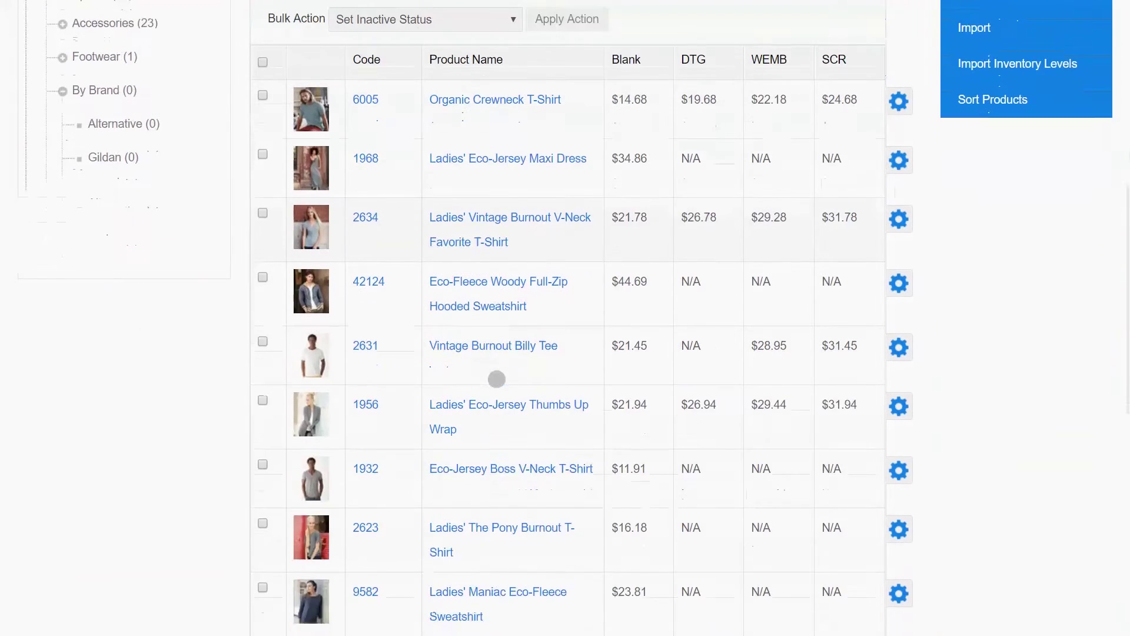
{"action": "scroll", "coordinate": [497, 379], "scroll_direction": "up", "scroll_amount": 4}
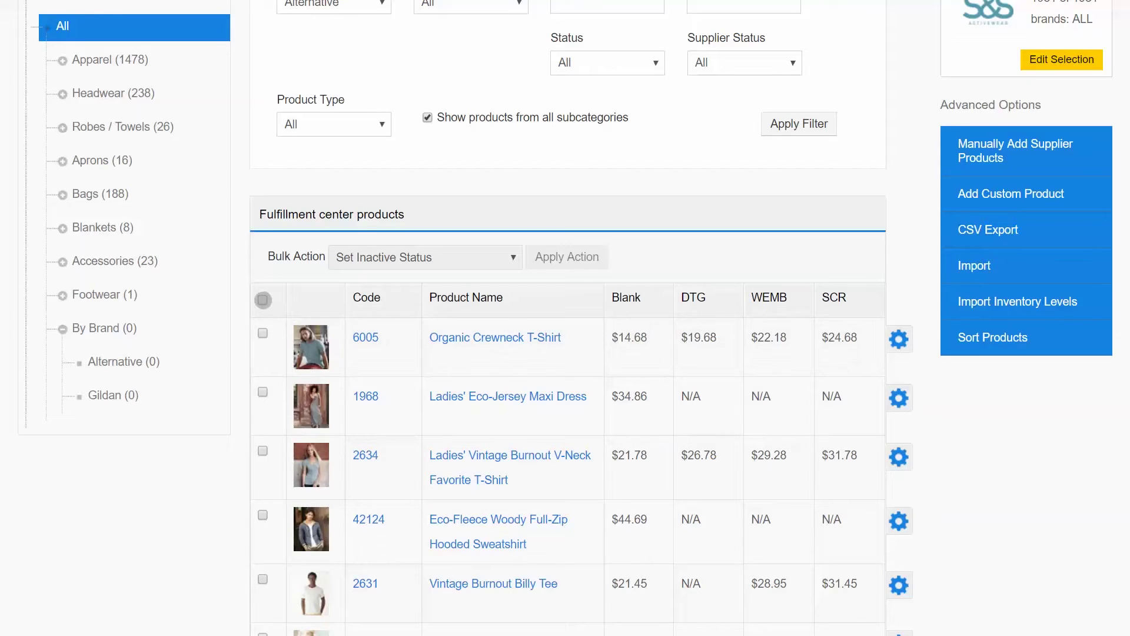
Step: Select all 118 Alternative products across every page
{"action": "left_click", "coordinate": [263, 300]}
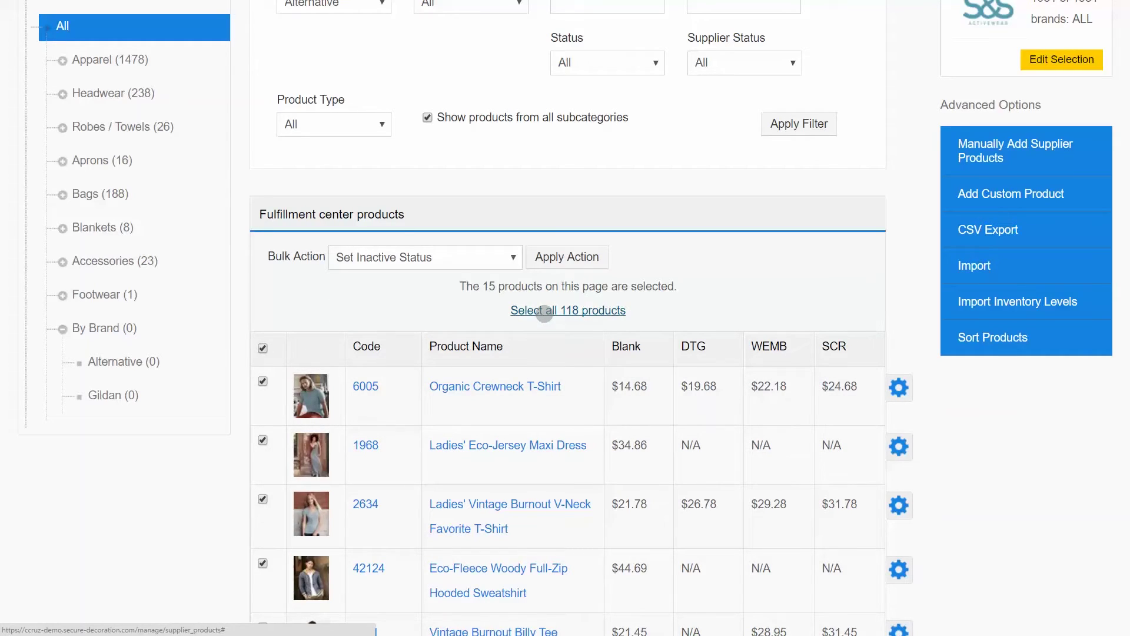
{"action": "left_click", "coordinate": [545, 310]}
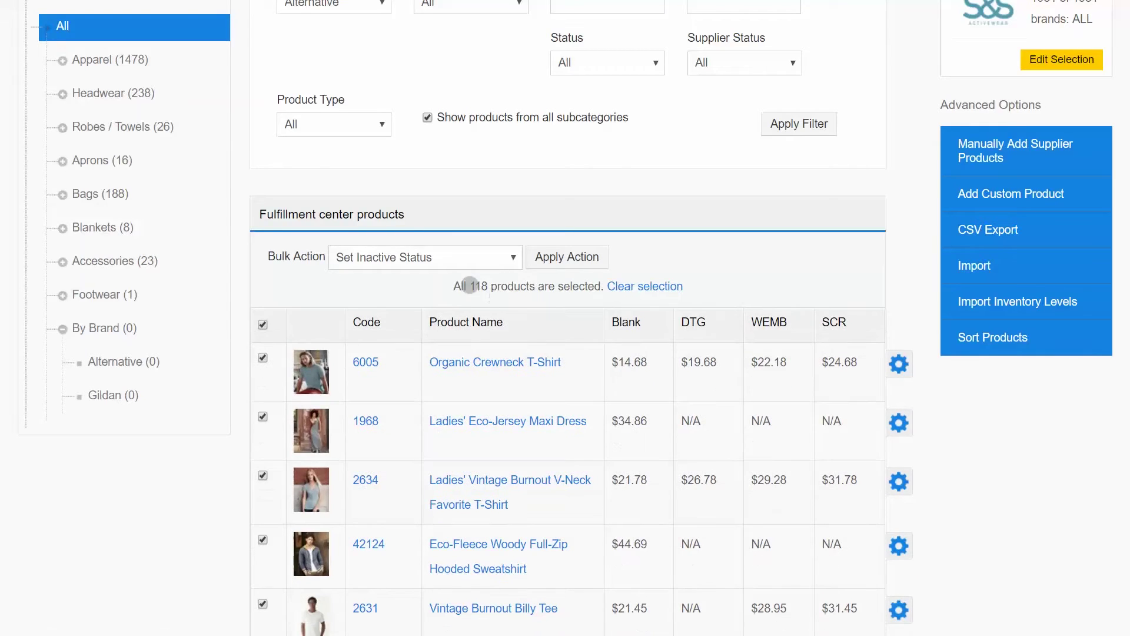
{"action": "scroll", "coordinate": [368, 210], "scroll_direction": "up", "scroll_amount": 3}
{"action": "scroll", "coordinate": [368, 211], "scroll_direction": "up", "scroll_amount": 1}
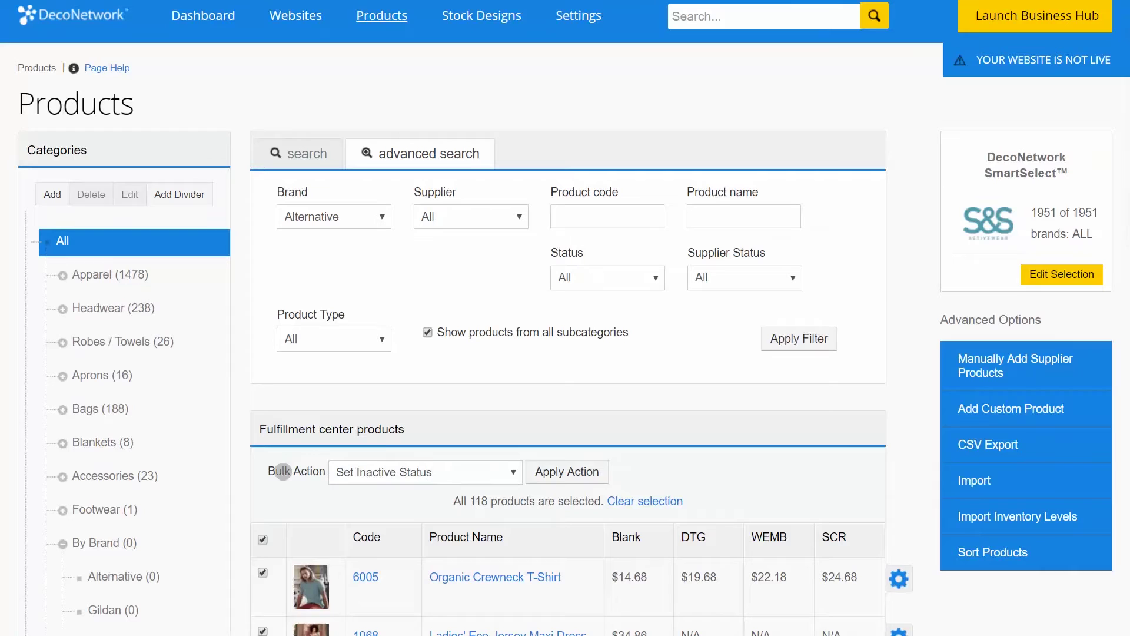
Step: Apply the Modify Categories bulk action to the selected products
{"action": "left_click", "coordinate": [389, 476]}
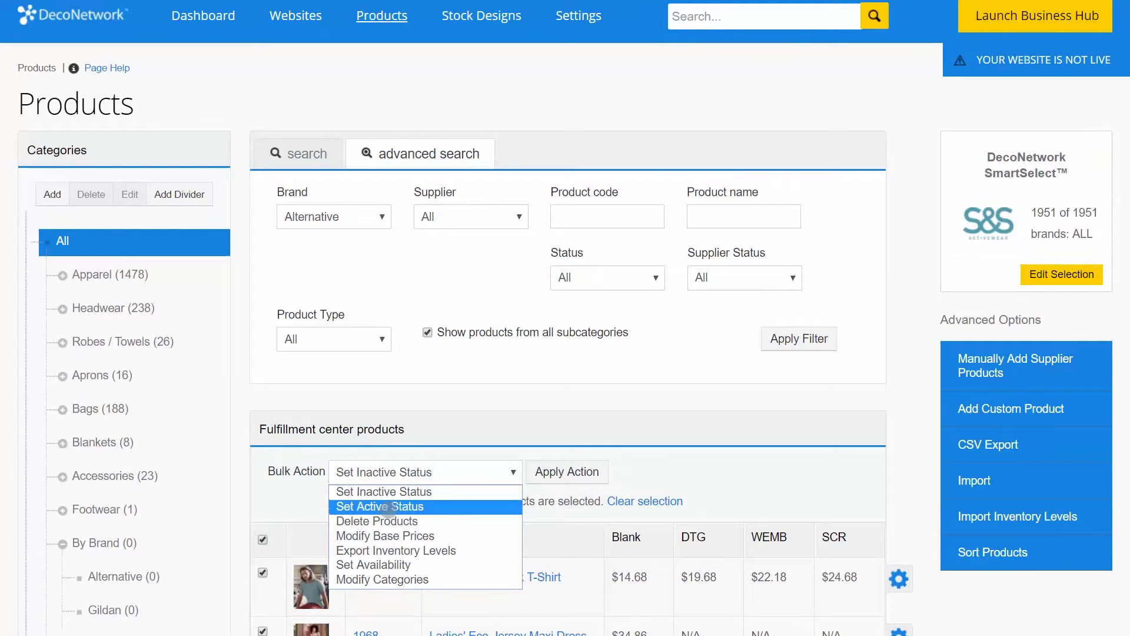
{"action": "left_click", "coordinate": [389, 580]}
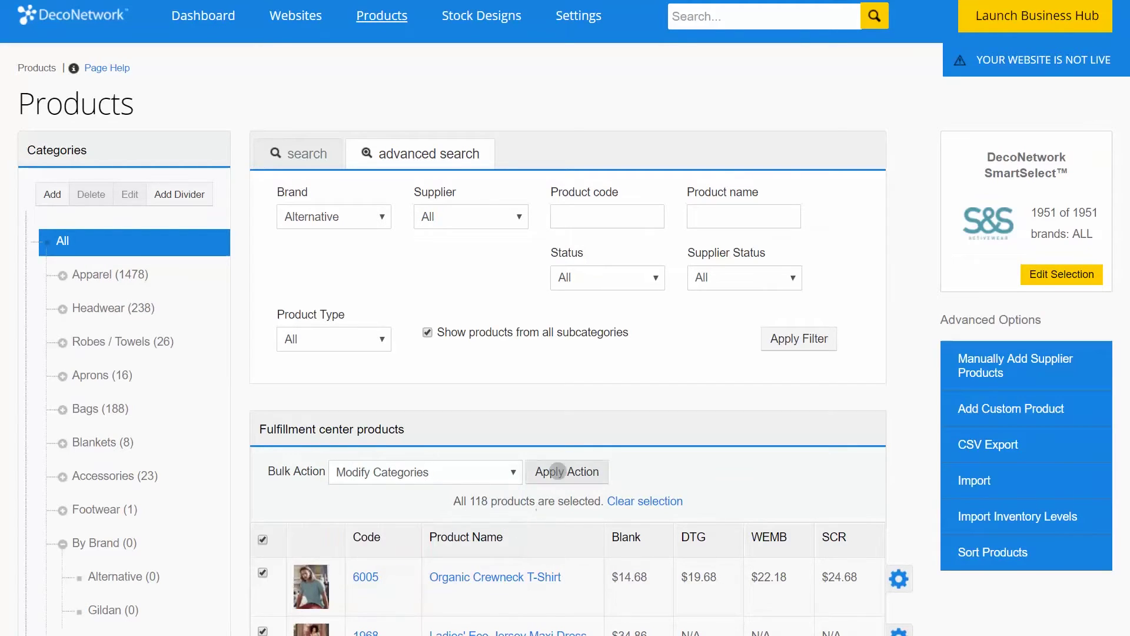
{"action": "left_click", "coordinate": [563, 470]}
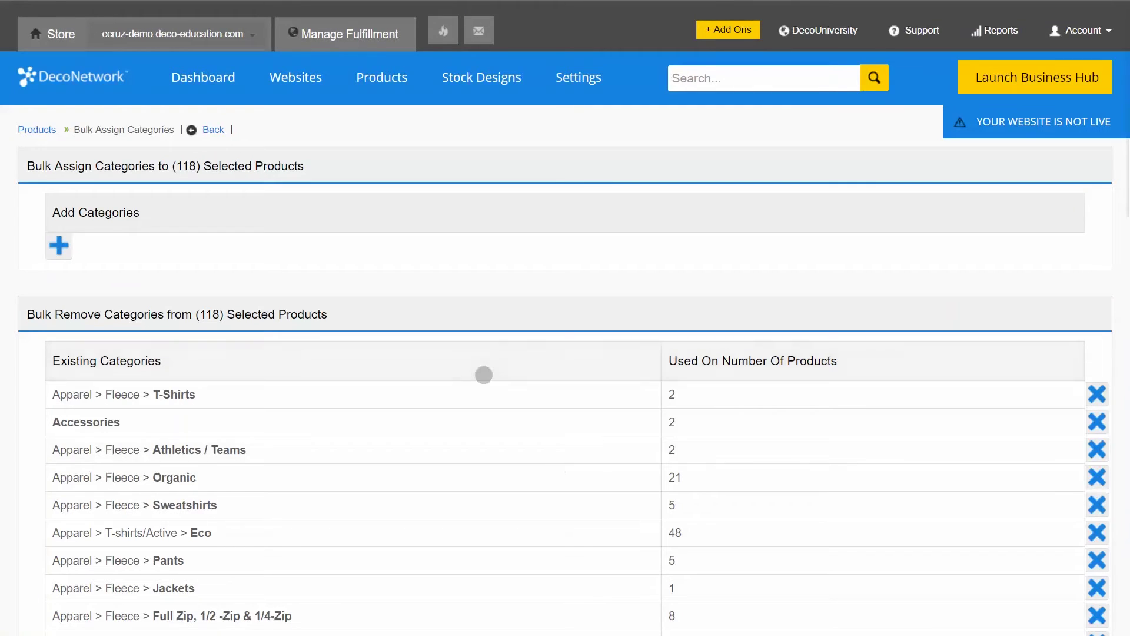
Step: Add the By Brand > Alternative category to the 118 products and save
{"action": "scroll", "coordinate": [323, 276], "scroll_direction": "down", "scroll_amount": 5}
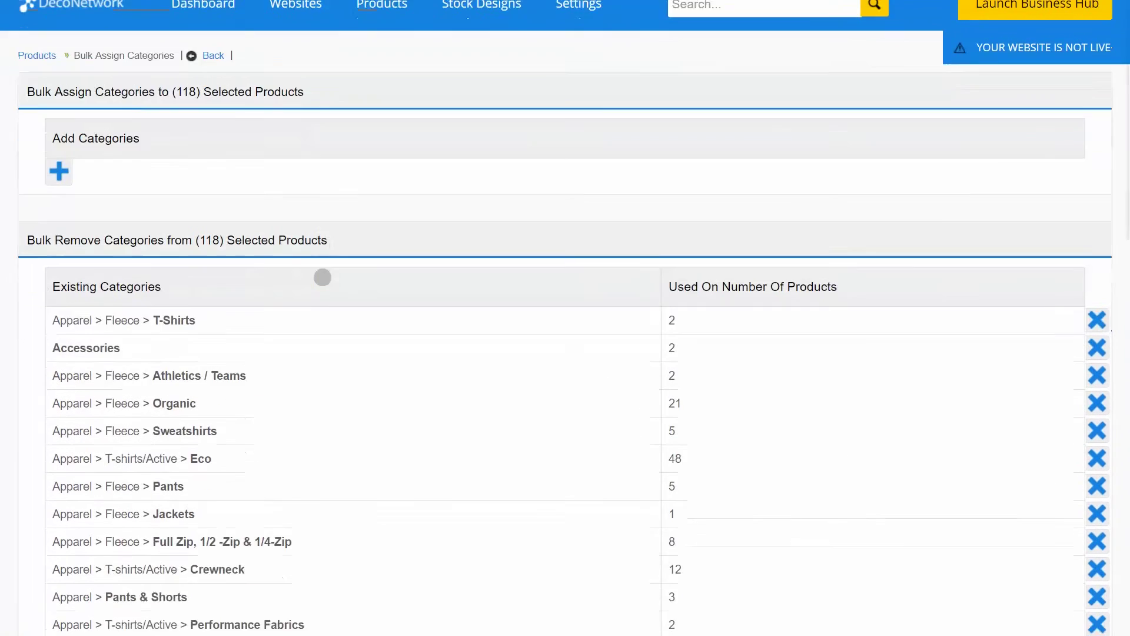
{"action": "scroll", "coordinate": [320, 278], "scroll_direction": "down", "scroll_amount": 5}
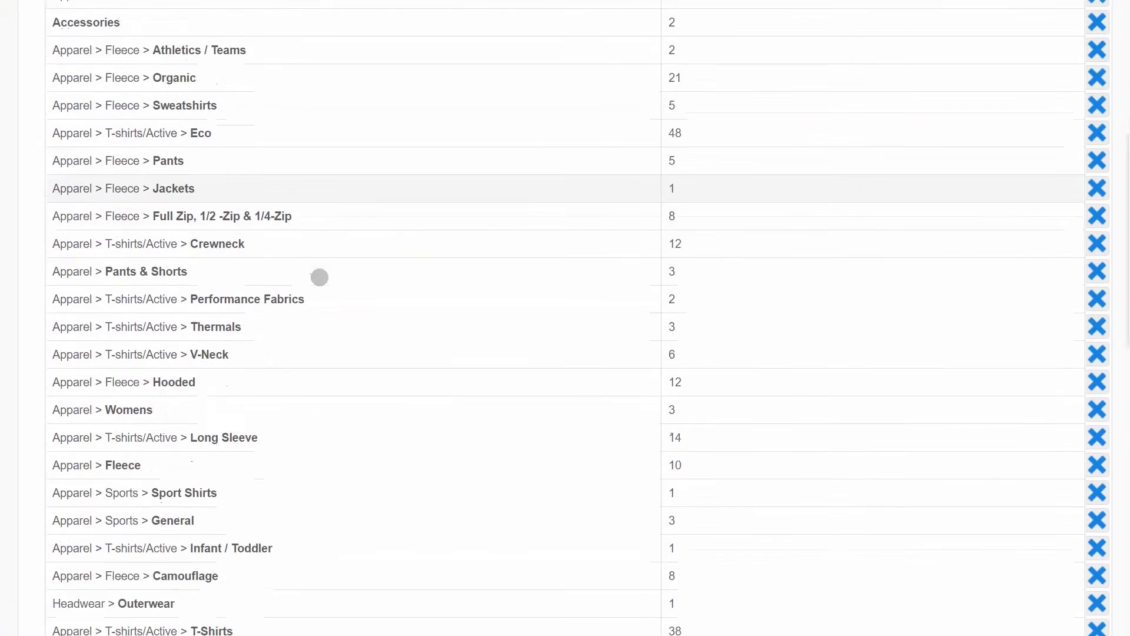
{"action": "scroll", "coordinate": [319, 278], "scroll_direction": "up", "scroll_amount": 8}
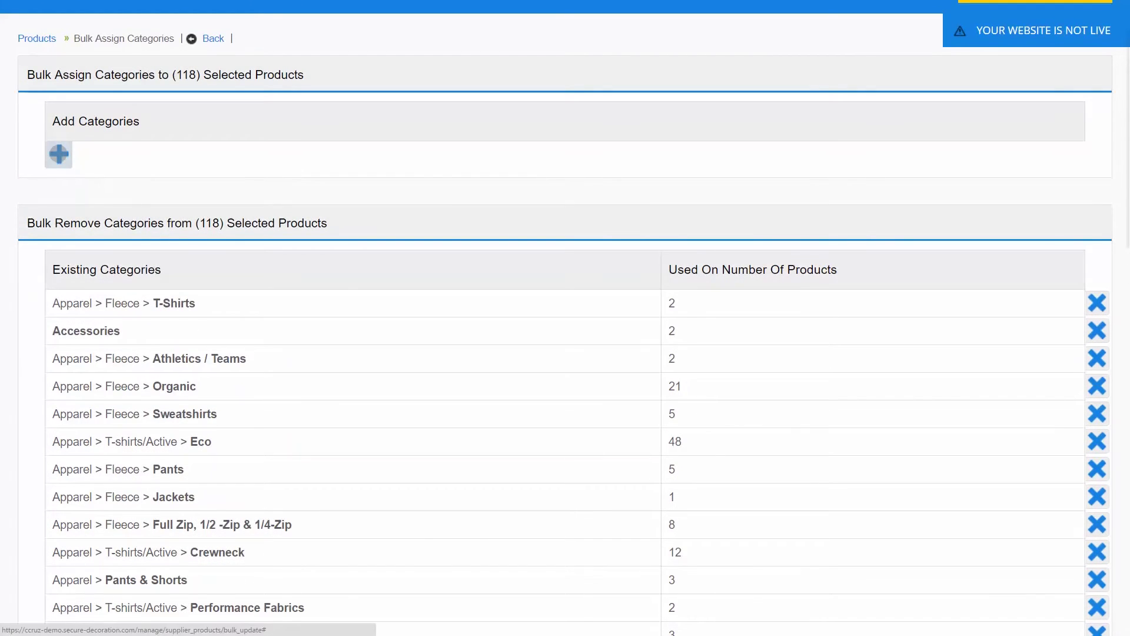
{"action": "left_click", "coordinate": [59, 154]}
{"action": "scroll", "coordinate": [518, 253], "scroll_direction": "down", "scroll_amount": 10}
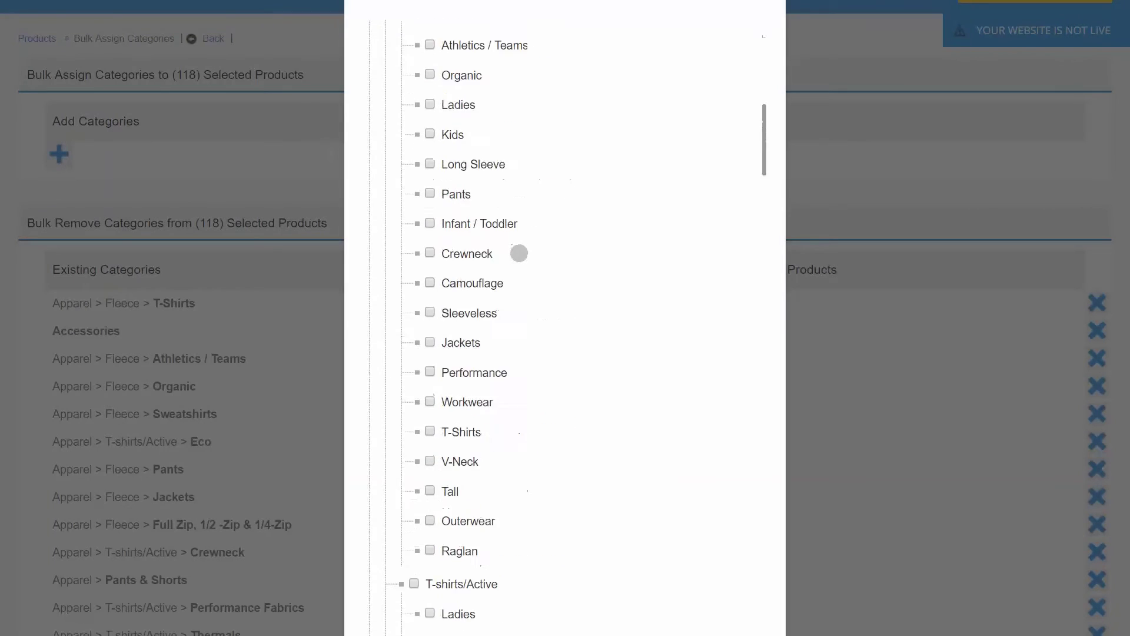
{"action": "scroll", "coordinate": [518, 253], "scroll_direction": "down", "scroll_amount": 20}
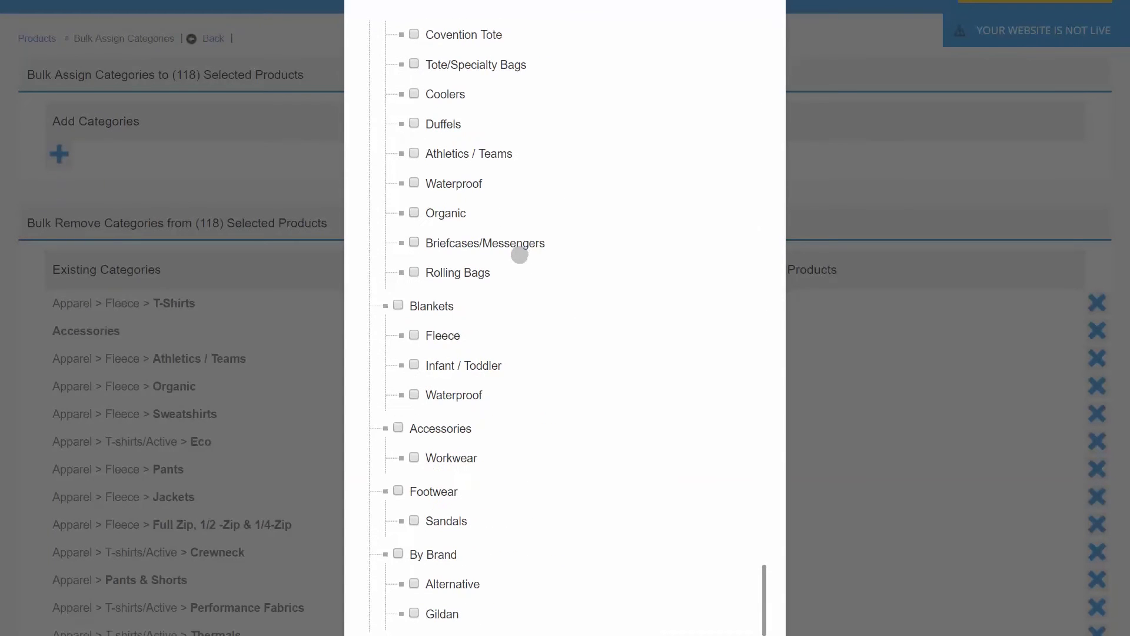
{"action": "left_click", "coordinate": [415, 583]}
{"action": "scroll", "coordinate": [828, 565], "scroll_direction": "down", "scroll_amount": 5}
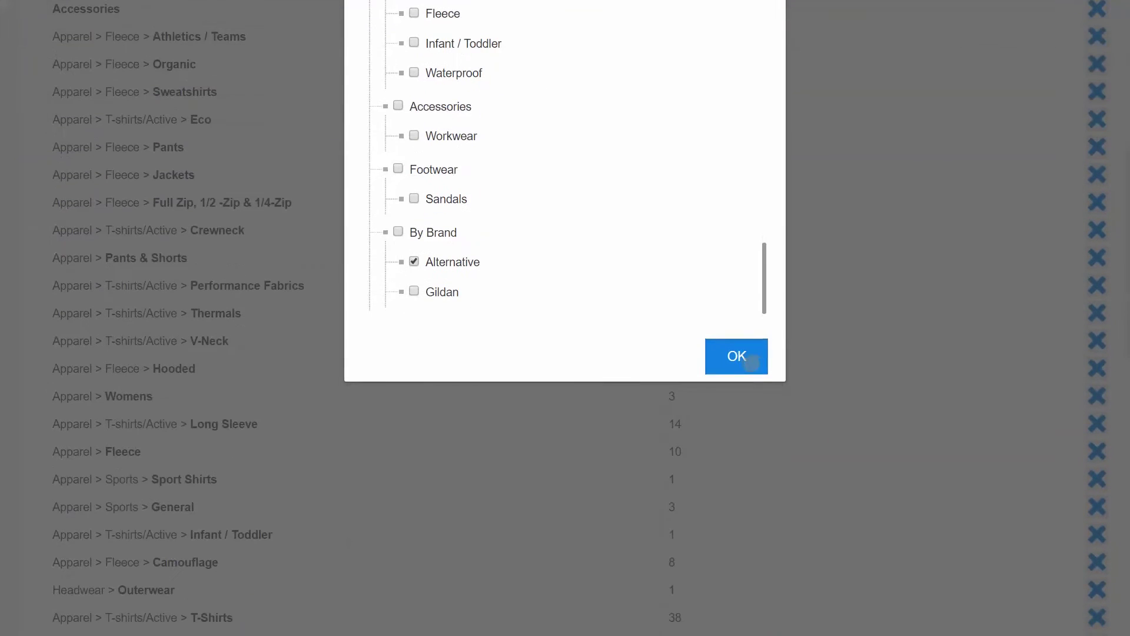
{"action": "left_click", "coordinate": [736, 356]}
{"action": "scroll", "coordinate": [222, 532], "scroll_direction": "down", "scroll_amount": 13}
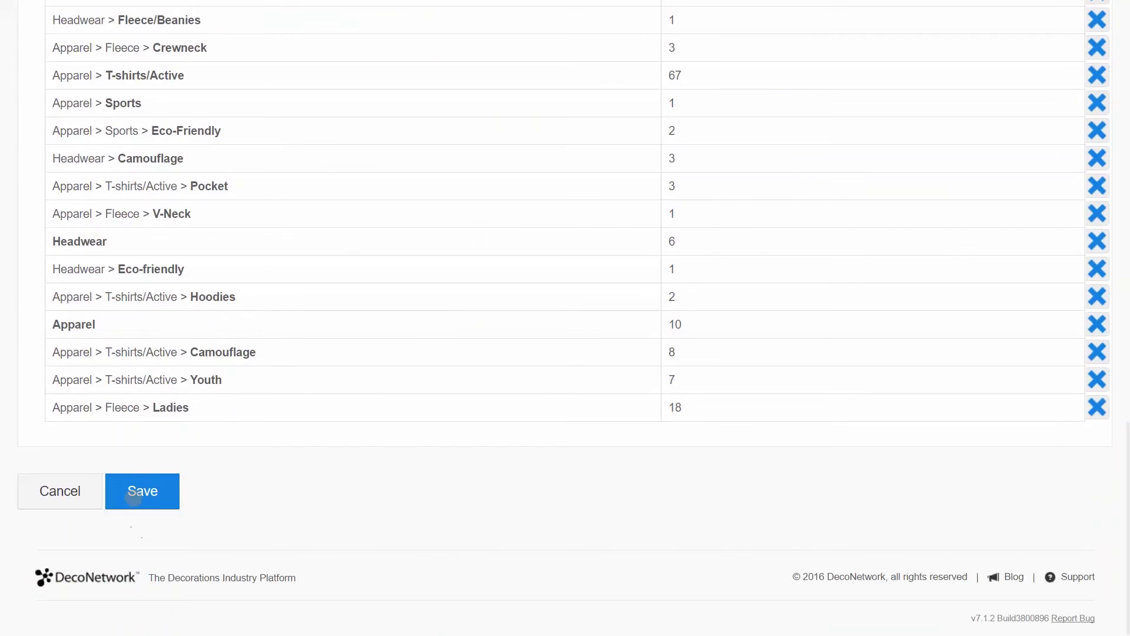
{"action": "left_click", "coordinate": [133, 497]}
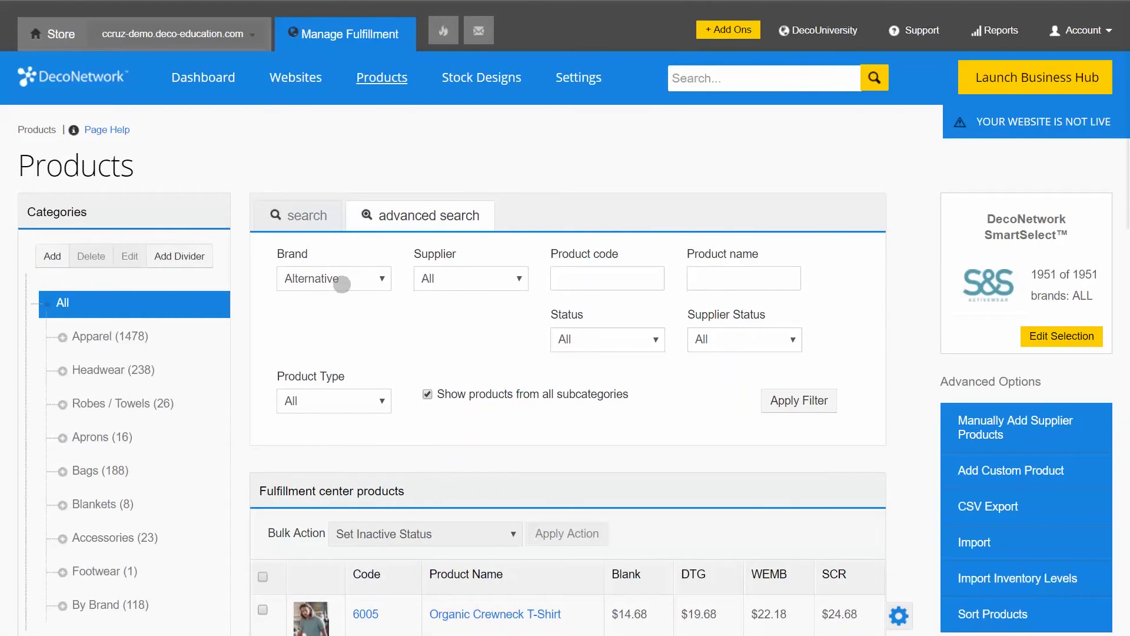
Step: Change the brand filter to Gildan and apply it
{"action": "left_click", "coordinate": [343, 284]}
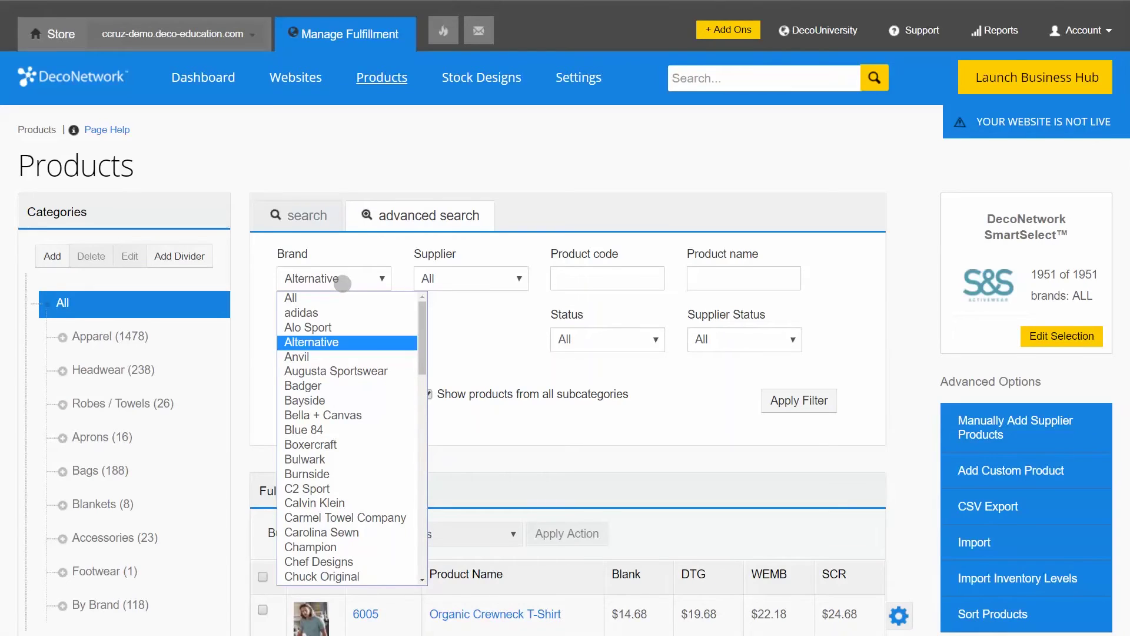
{"action": "scroll", "coordinate": [342, 284], "scroll_direction": "down", "scroll_amount": 2}
{"action": "left_click", "coordinate": [345, 172]}
{"action": "scroll", "coordinate": [345, 288], "scroll_direction": "down", "scroll_amount": 10}
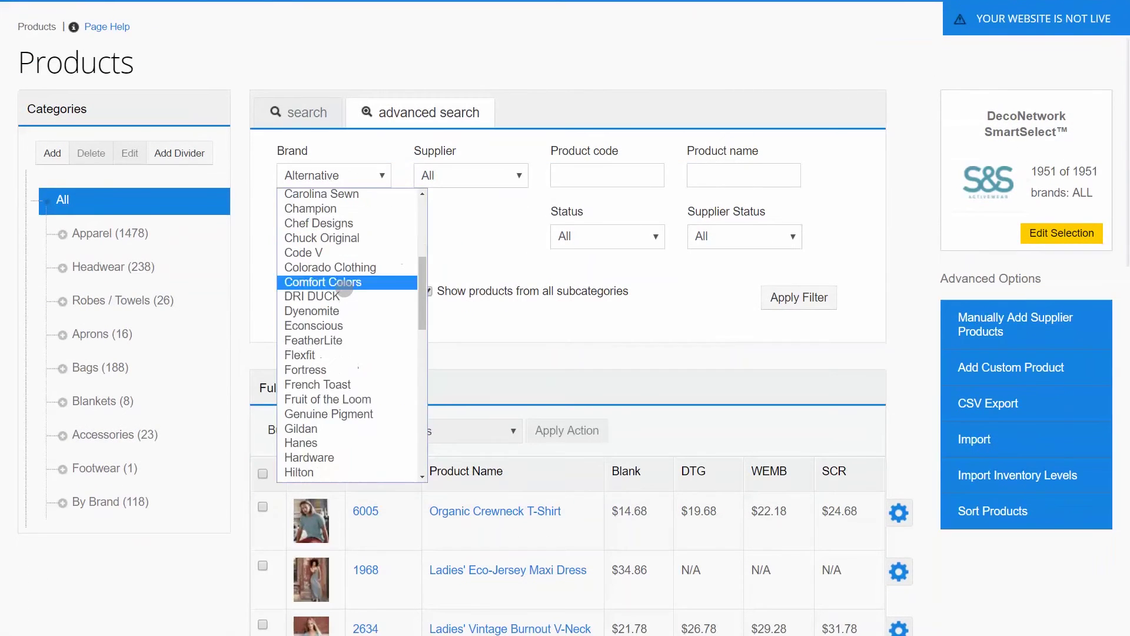
{"action": "left_click", "coordinate": [323, 195]}
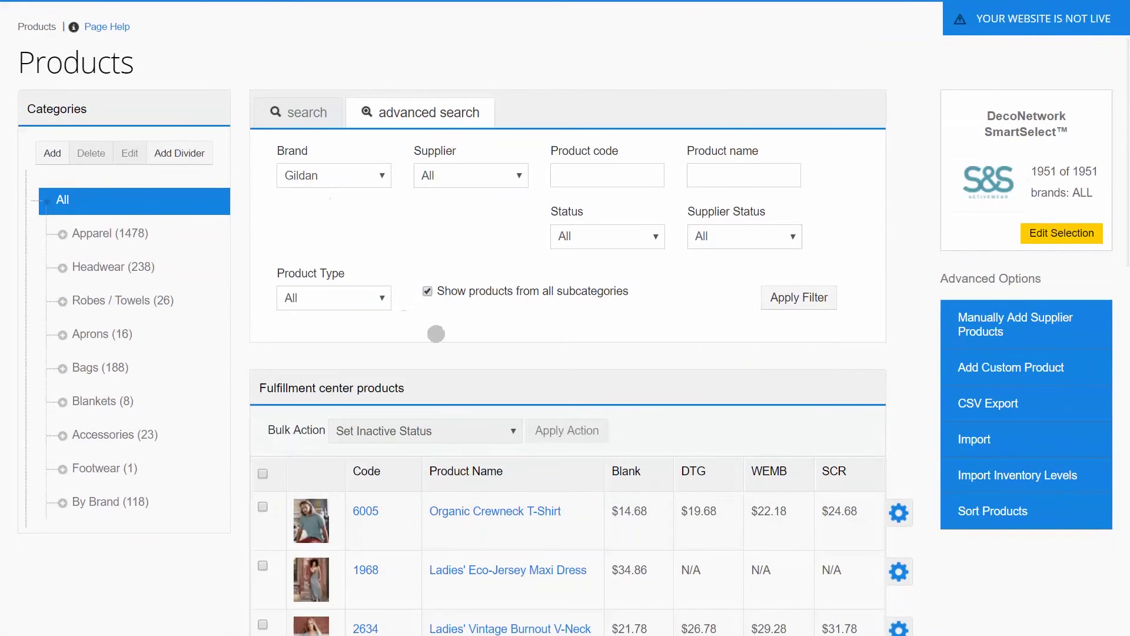
{"action": "scroll", "coordinate": [437, 329], "scroll_direction": "down", "scroll_amount": 2}
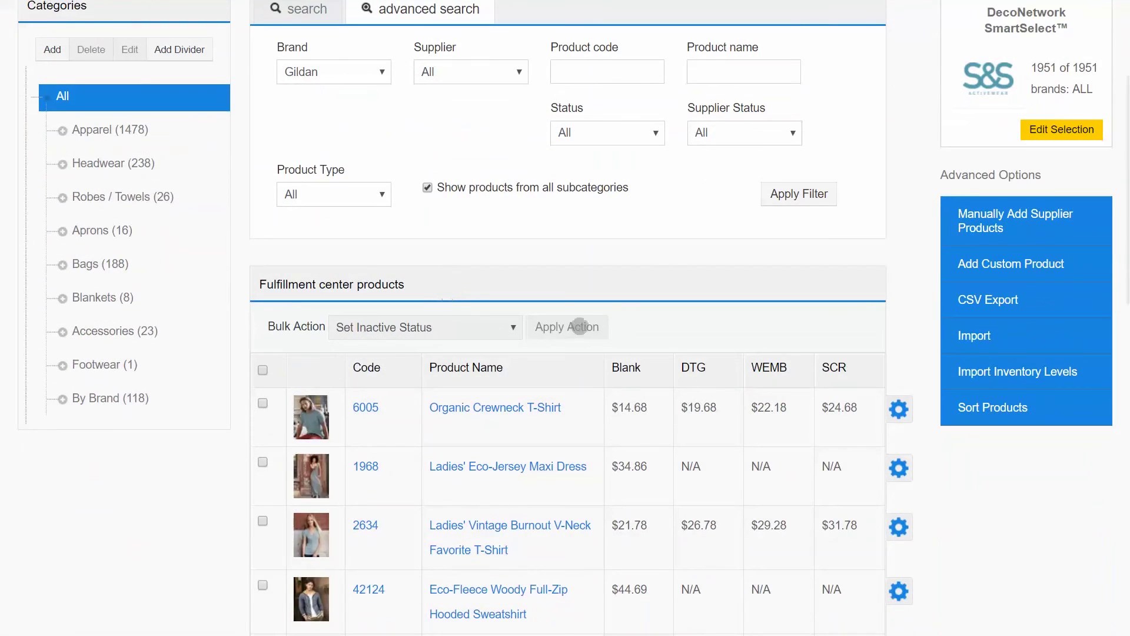
{"action": "left_click", "coordinate": [787, 185]}
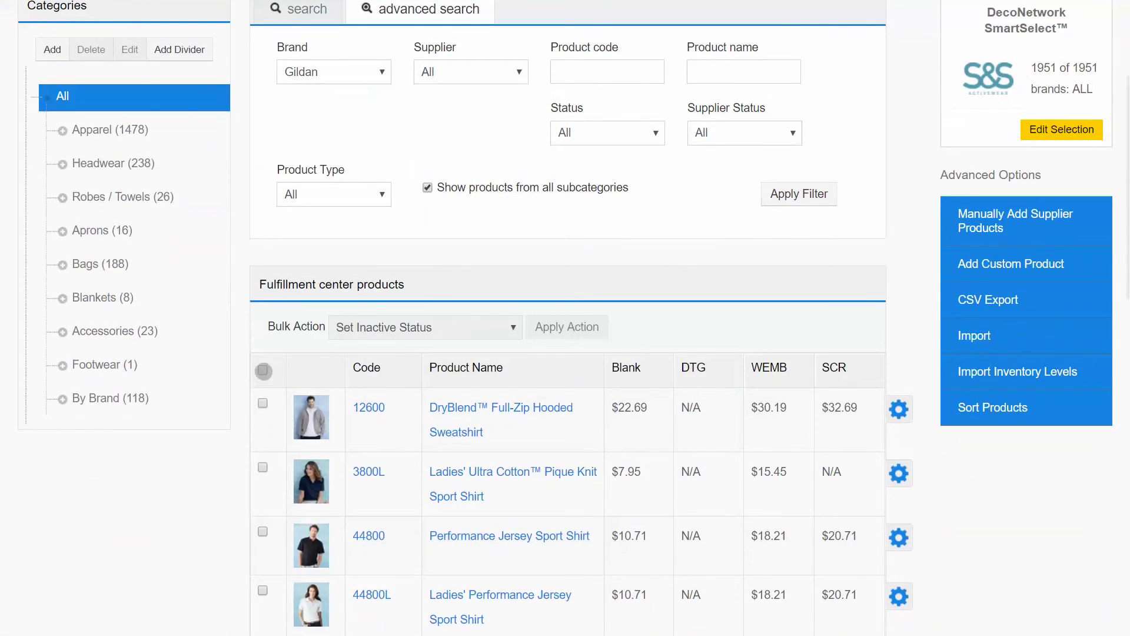
Step: Select all 75 Gildan products and apply the Modify Categories bulk action
{"action": "left_click", "coordinate": [264, 370]}
{"action": "left_click", "coordinate": [524, 380]}
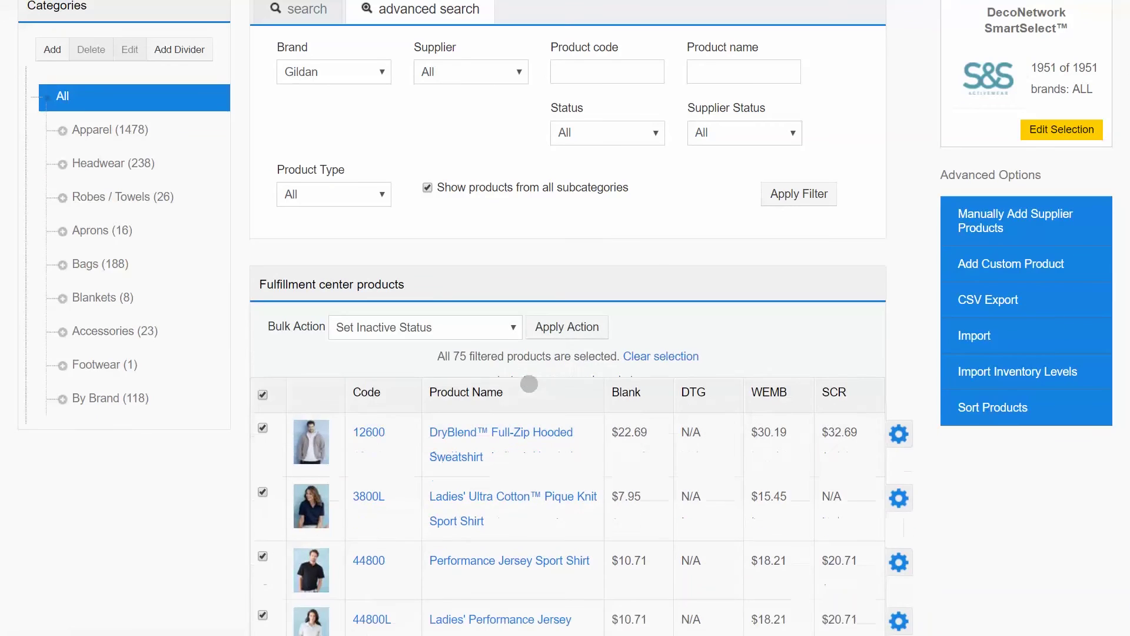
{"action": "left_click", "coordinate": [433, 330]}
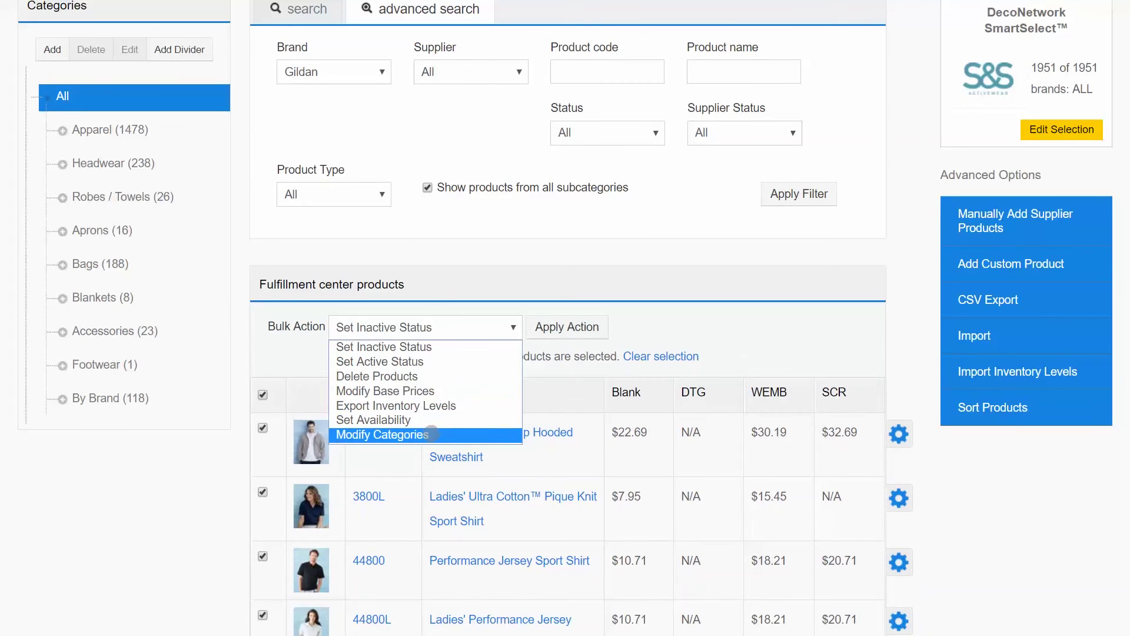
{"action": "left_click", "coordinate": [431, 433]}
{"action": "left_click", "coordinate": [567, 326]}
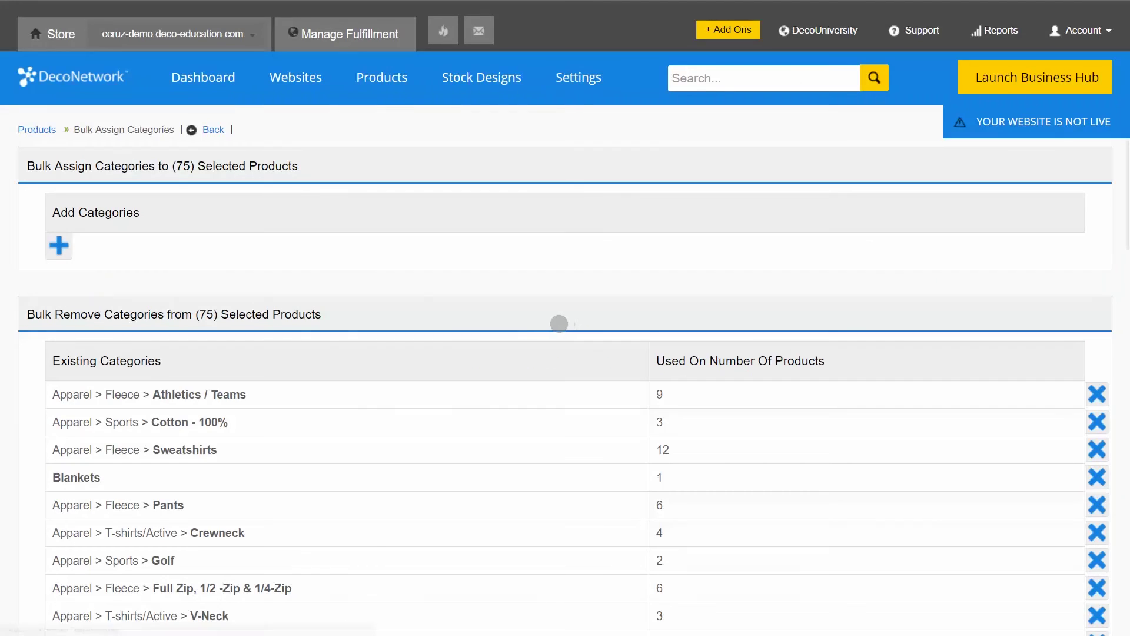
Step: Add the By Brand > Gildan category to the 75 products and save, bringing By Brand to 193
{"action": "left_click", "coordinate": [59, 245]}
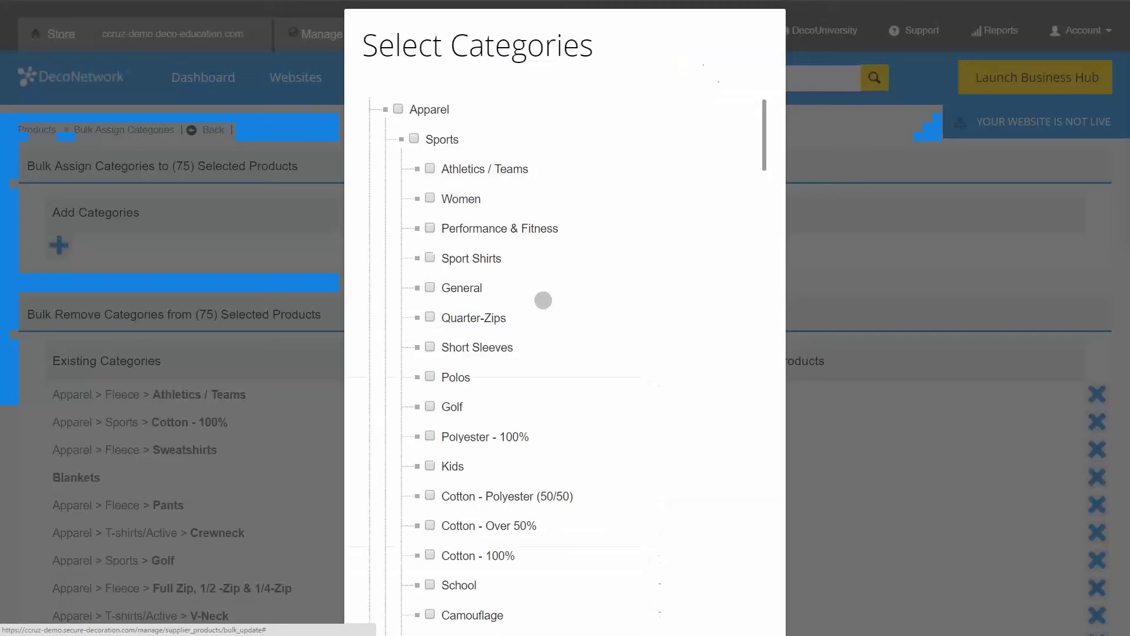
{"action": "scroll", "coordinate": [561, 404], "scroll_direction": "down", "scroll_amount": 10}
{"action": "scroll", "coordinate": [563, 404], "scroll_direction": "down", "scroll_amount": 10}
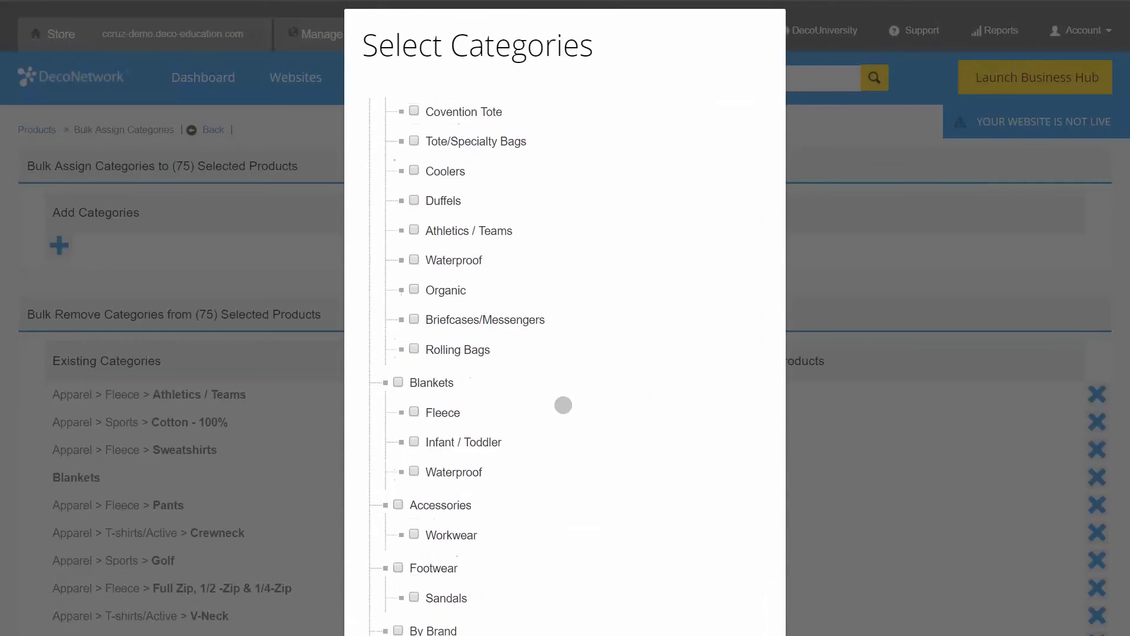
{"action": "scroll", "coordinate": [840, 538], "scroll_direction": "down", "scroll_amount": 1}
{"action": "scroll", "coordinate": [840, 539], "scroll_direction": "down", "scroll_amount": 4}
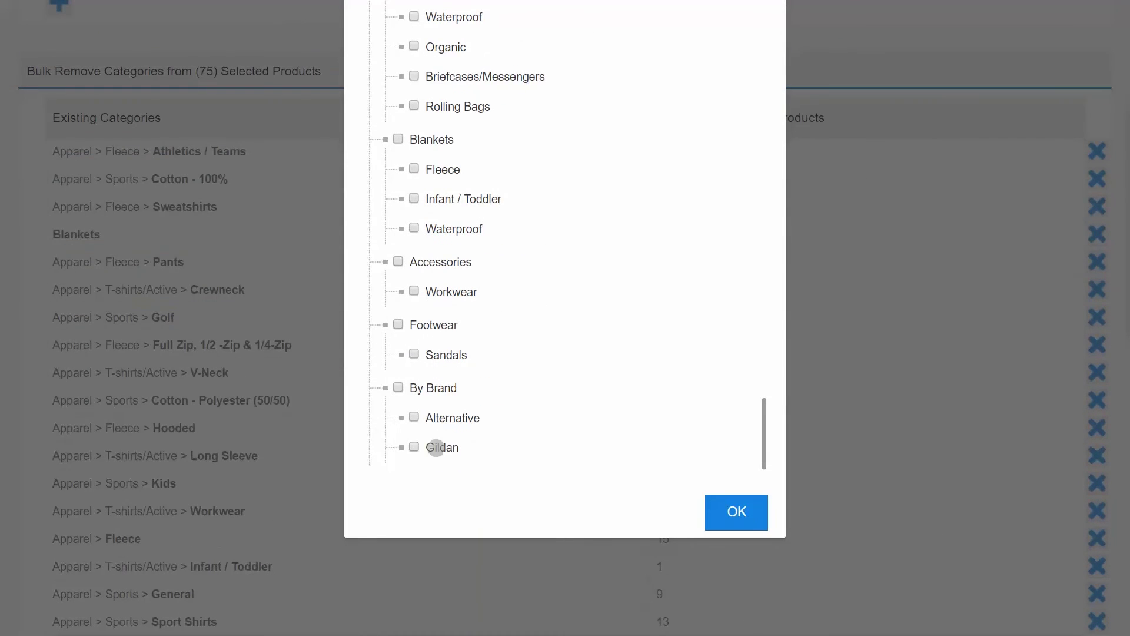
{"action": "left_click", "coordinate": [418, 447]}
{"action": "left_click", "coordinate": [745, 519]}
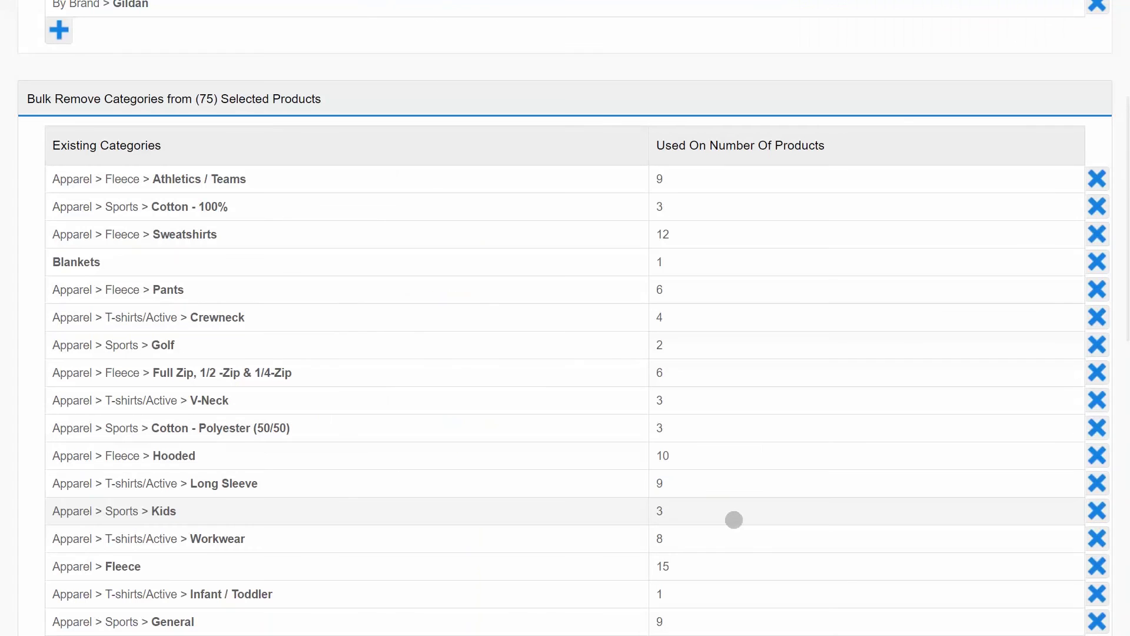
{"action": "scroll", "coordinate": [734, 519], "scroll_direction": "down", "scroll_amount": 10}
{"action": "left_click", "coordinate": [162, 489]}
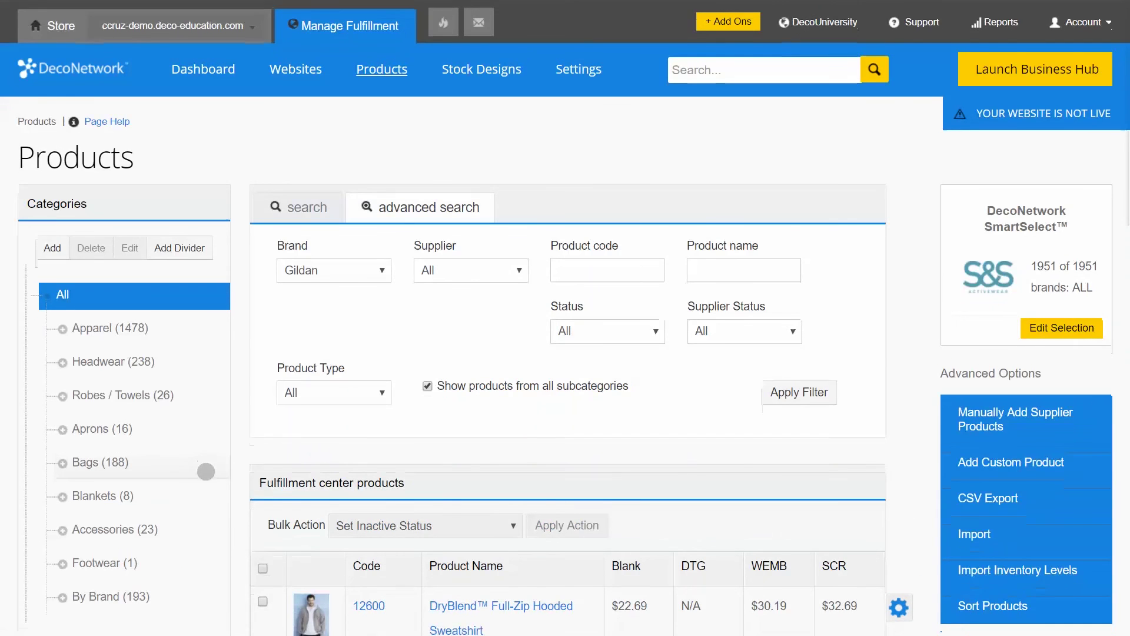
{"action": "scroll", "coordinate": [205, 470], "scroll_direction": "down", "scroll_amount": 3}
{"action": "scroll", "coordinate": [239, 347], "scroll_direction": "up", "scroll_amount": 2}
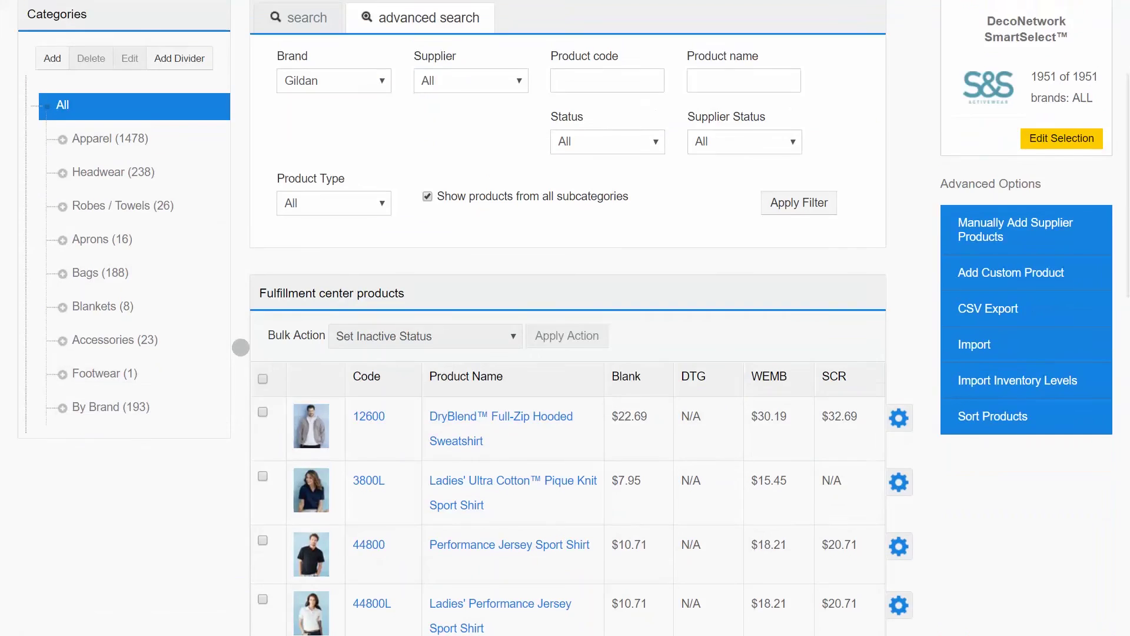